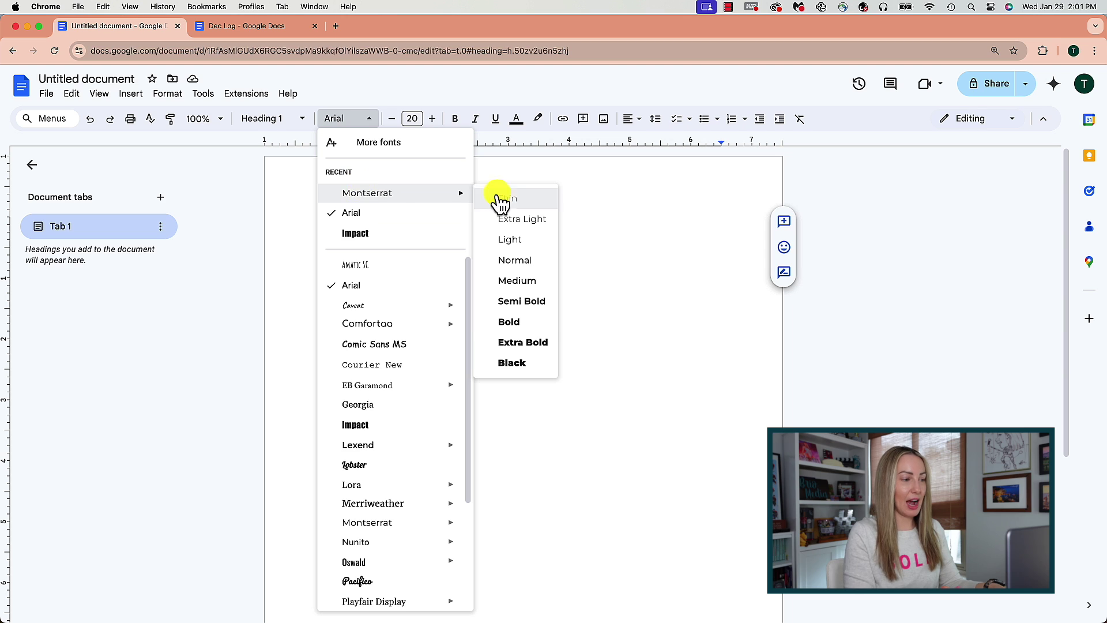
# Format the selected "This is Heading One" line in Montserrat Bold at size 21
pyautogui.click(508, 314)
pyautogui.click(432, 119)
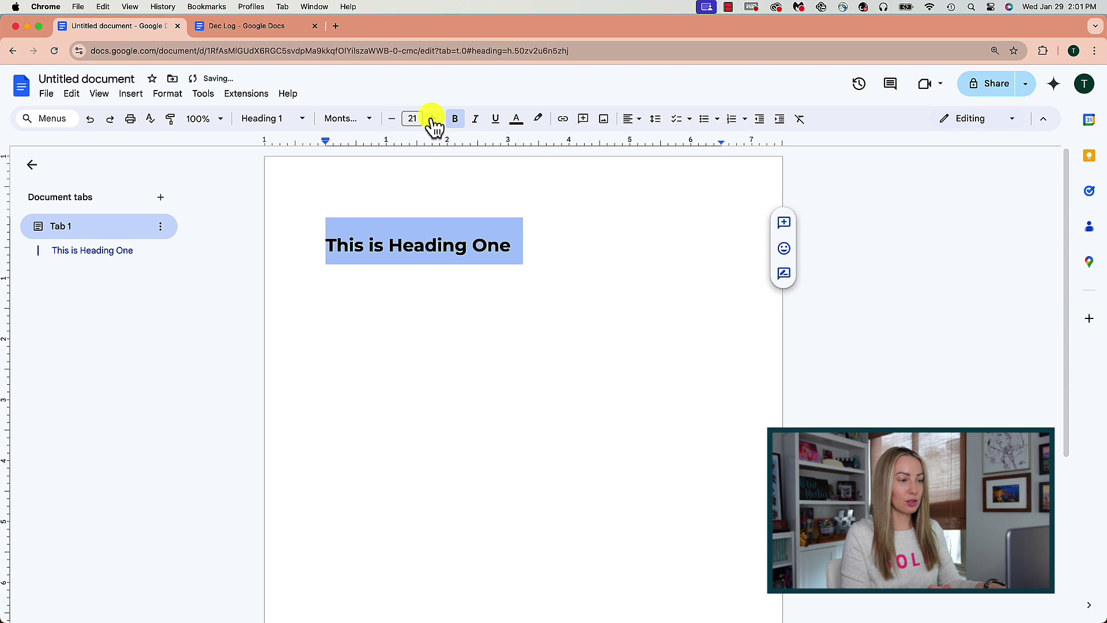
pyautogui.click(554, 252)
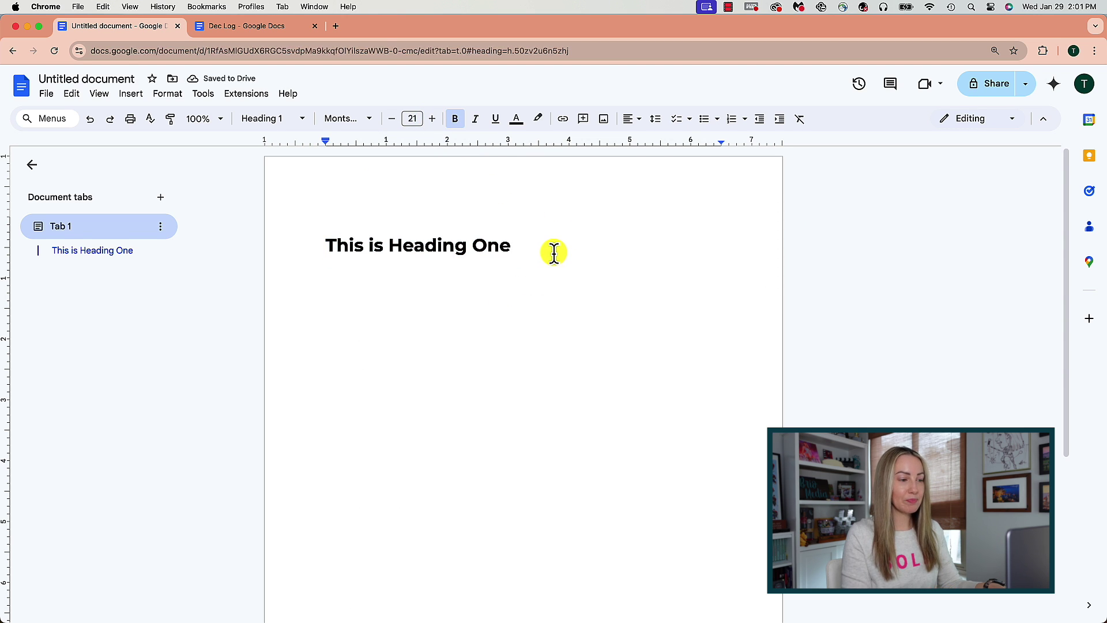
# Add a Heading 2 line below the first heading reading "This is Heading Two"
pyautogui.press('Return')
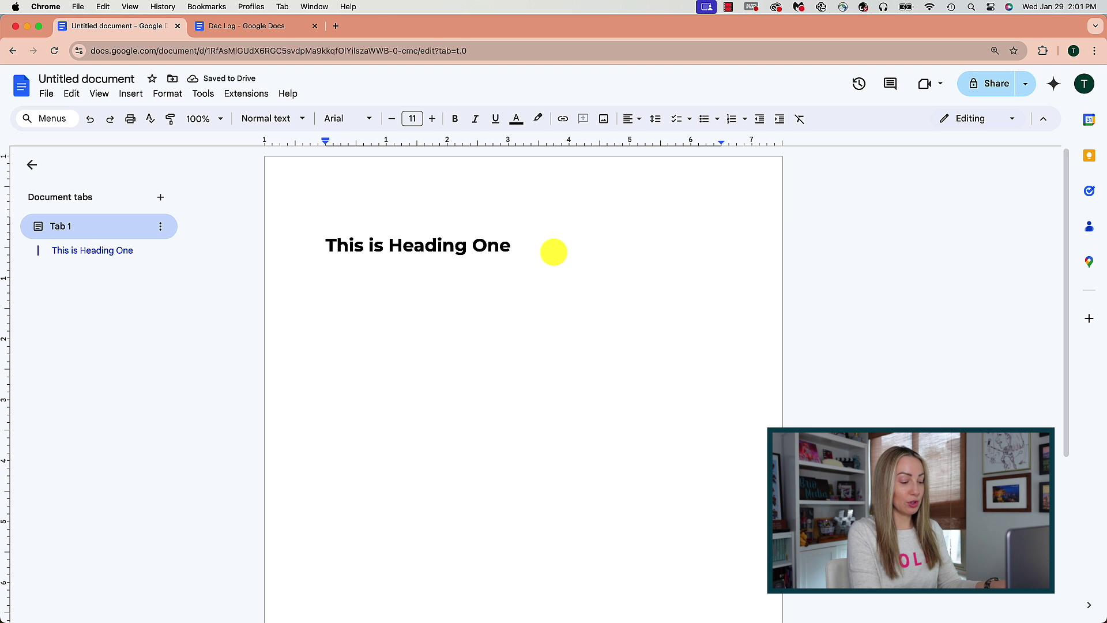
pyautogui.write('## ')
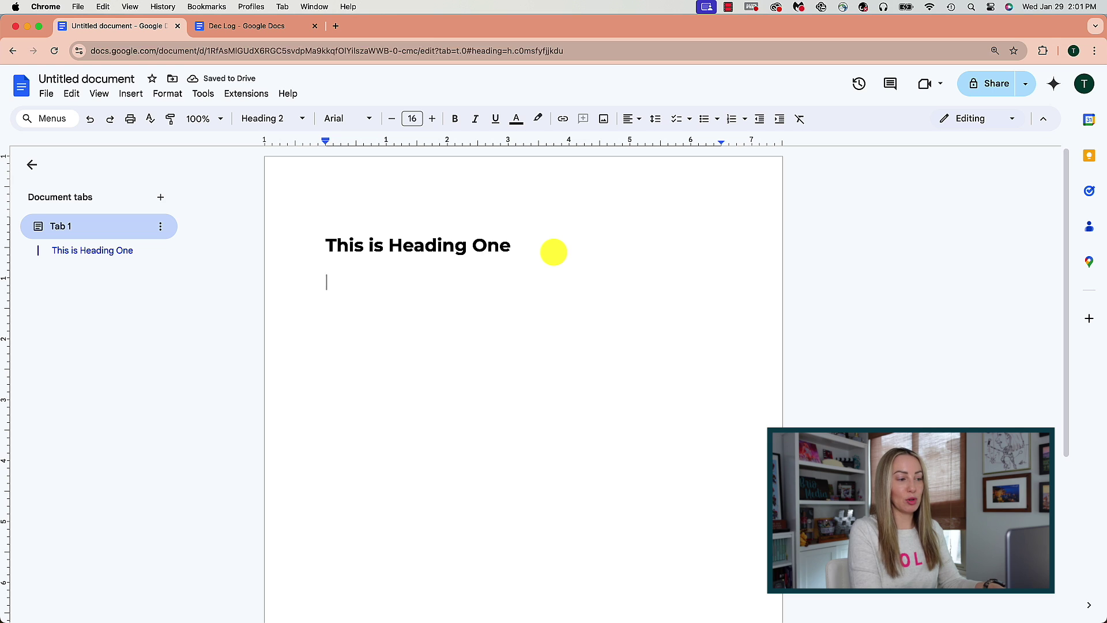
pyautogui.write('This is Heading Two')
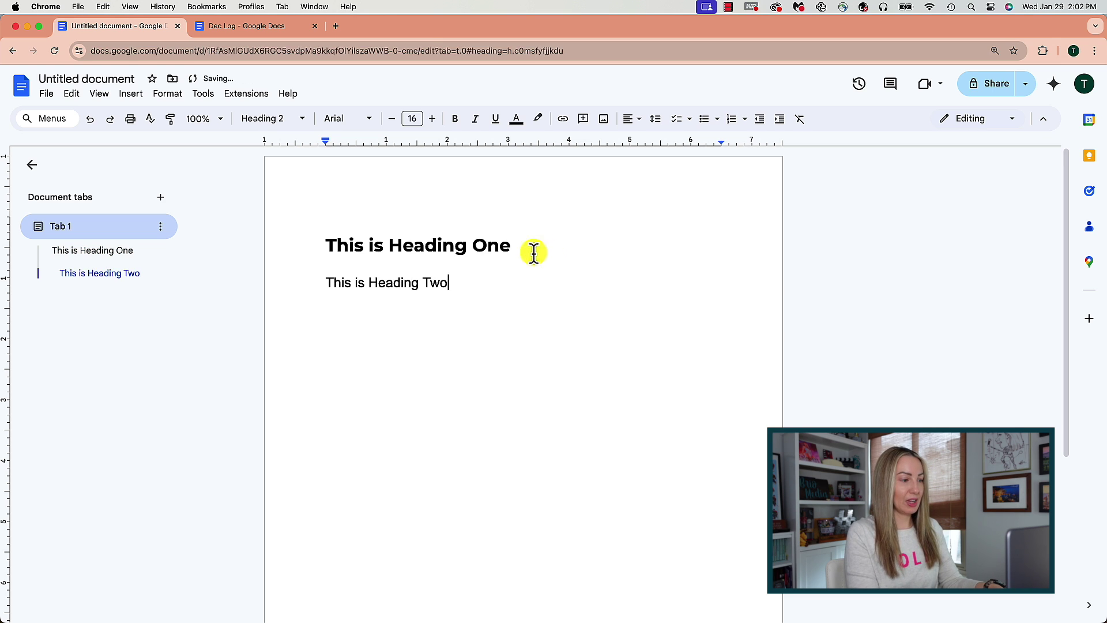
# Format the "This is Heading Two" line in Montserrat Medium at size 18
pyautogui.tripleClick(413, 282)
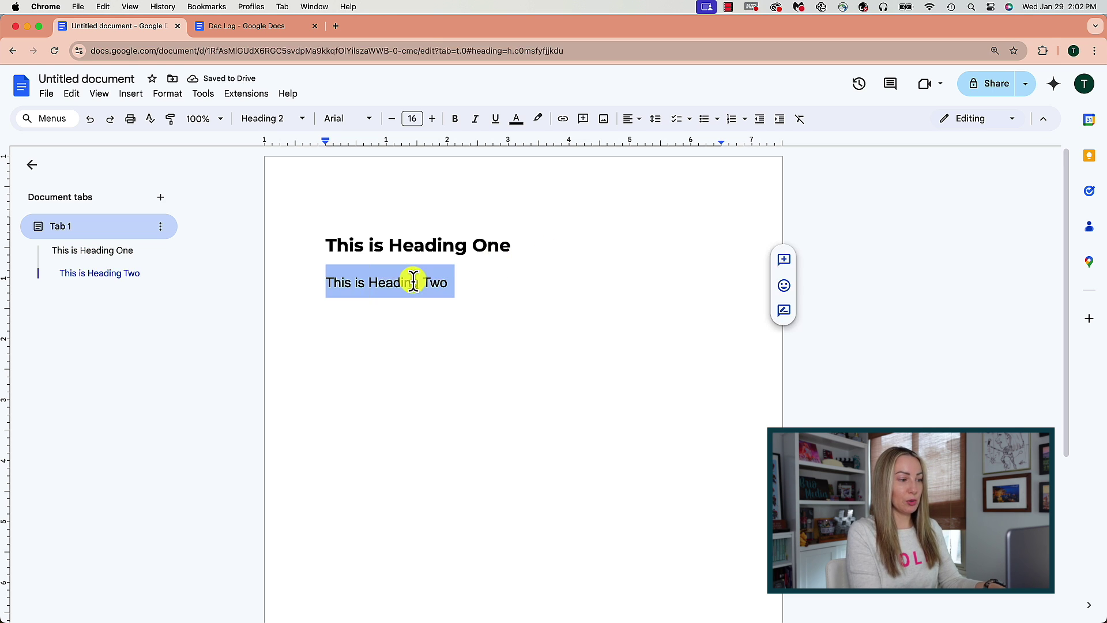
pyautogui.click(369, 120)
pyautogui.moveTo(380, 199)
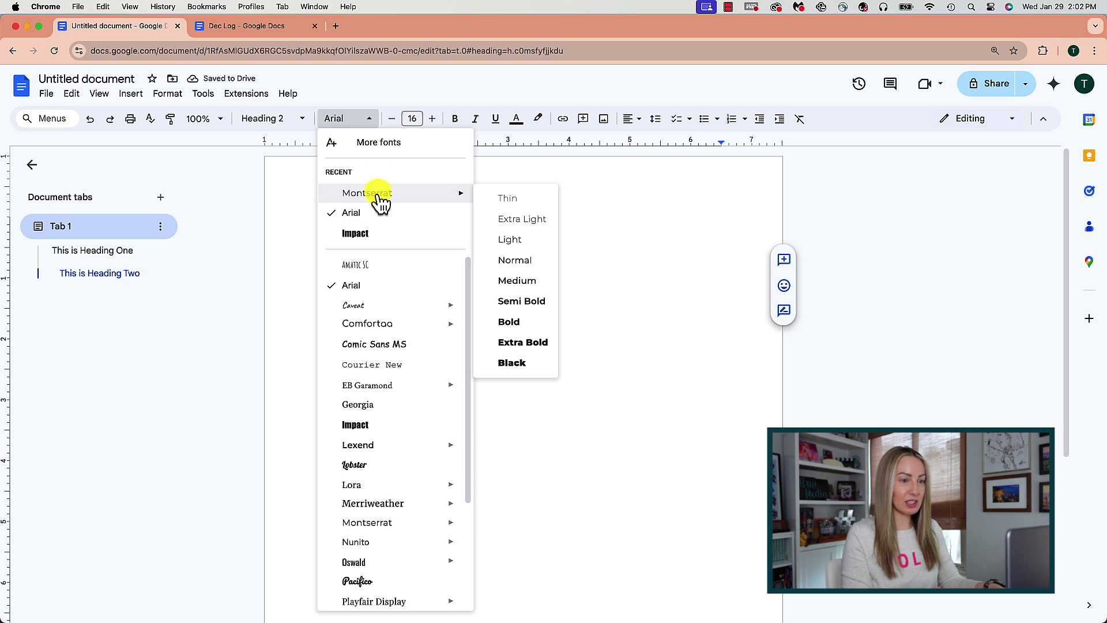
pyautogui.click(516, 280)
pyautogui.click(412, 119)
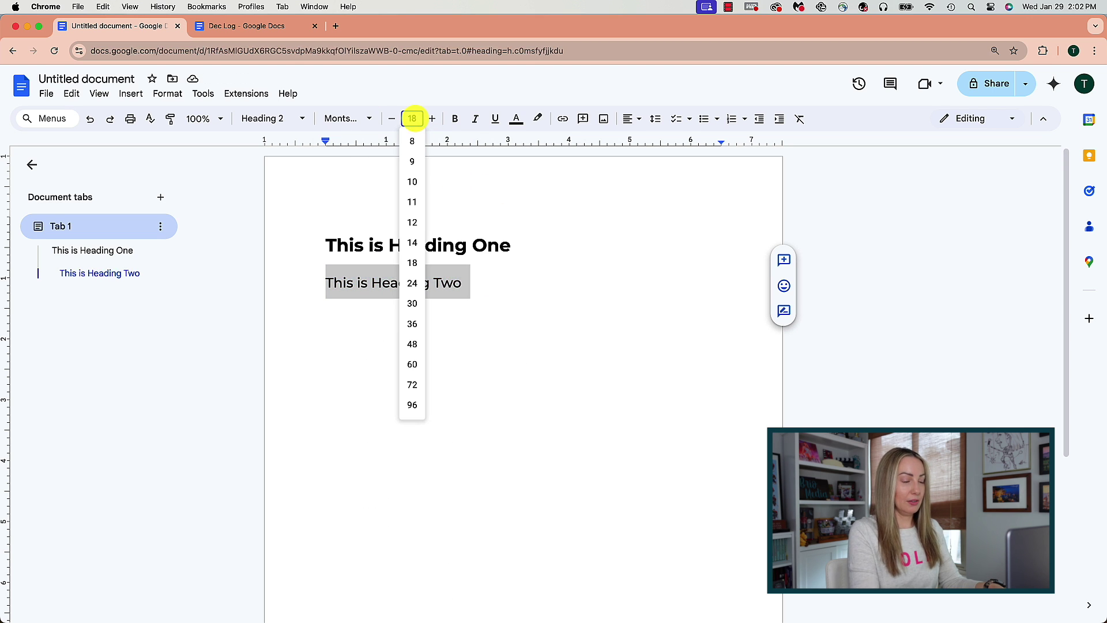
# Add a Heading 3 line below the second heading reading "This is heading three"
pyautogui.click(492, 285)
pyautogui.press('Return')
pyautogui.write('### ')
pyautogui.write('This is heading three')
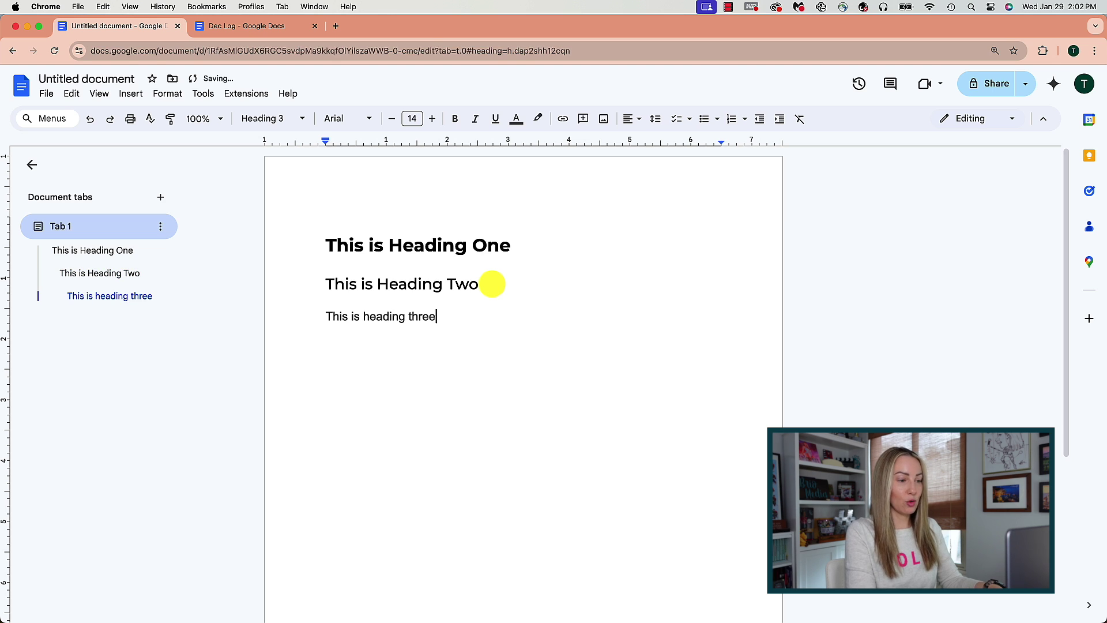
# Change the font of the "This is heading three" line to Montserrat Normal
pyautogui.tripleClick(425, 317)
pyautogui.click(345, 120)
pyautogui.moveTo(362, 197)
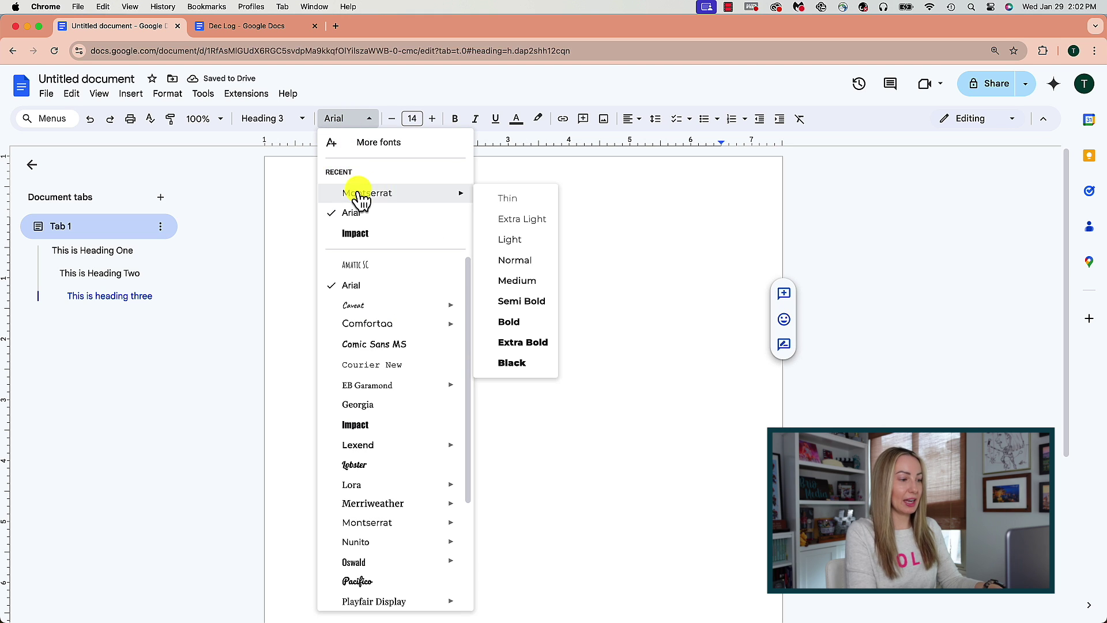
pyautogui.click(525, 260)
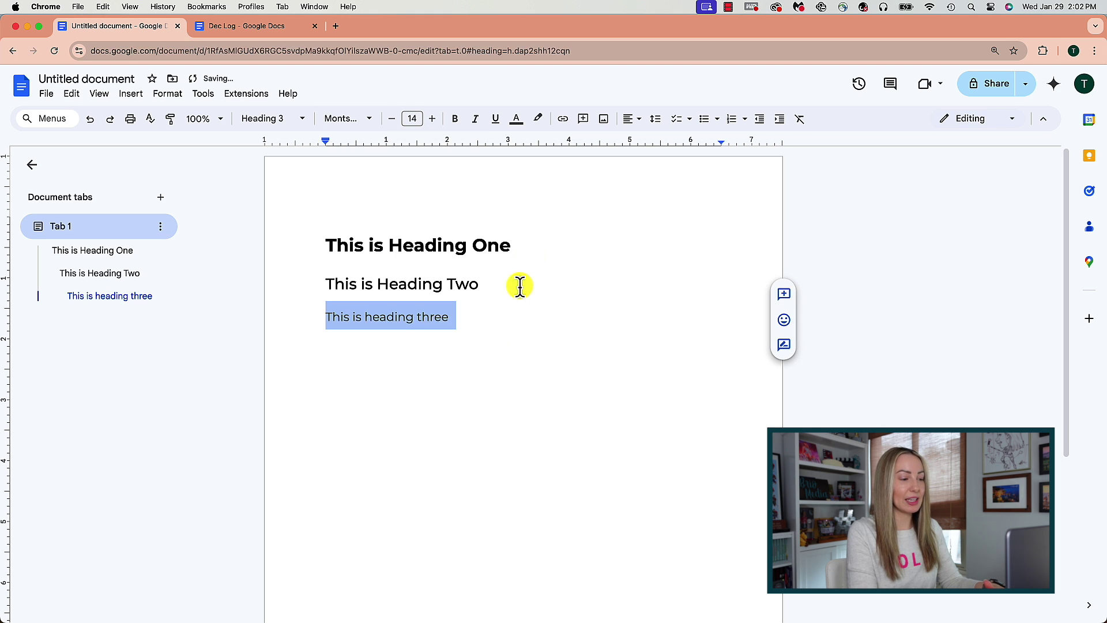
# Add a normal text line below the third heading reading "Normal, body text"
pyautogui.click(465, 317)
pyautogui.press('Return')
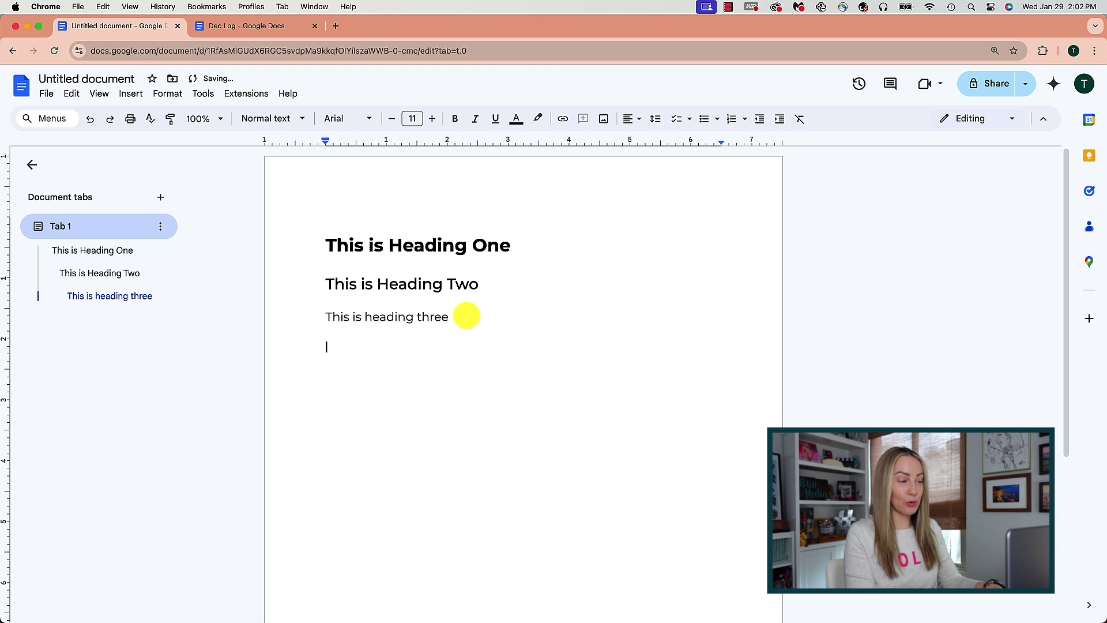
pyautogui.write('Normal, body tect')
pyautogui.press('BackSpace')
pyautogui.press('BackSpace')
pyautogui.write('xt')
# Change the font of the "Normal, body text" line to Montserrat Light
pyautogui.tripleClick(388, 346)
pyautogui.click(346, 120)
pyautogui.moveTo(404, 190)
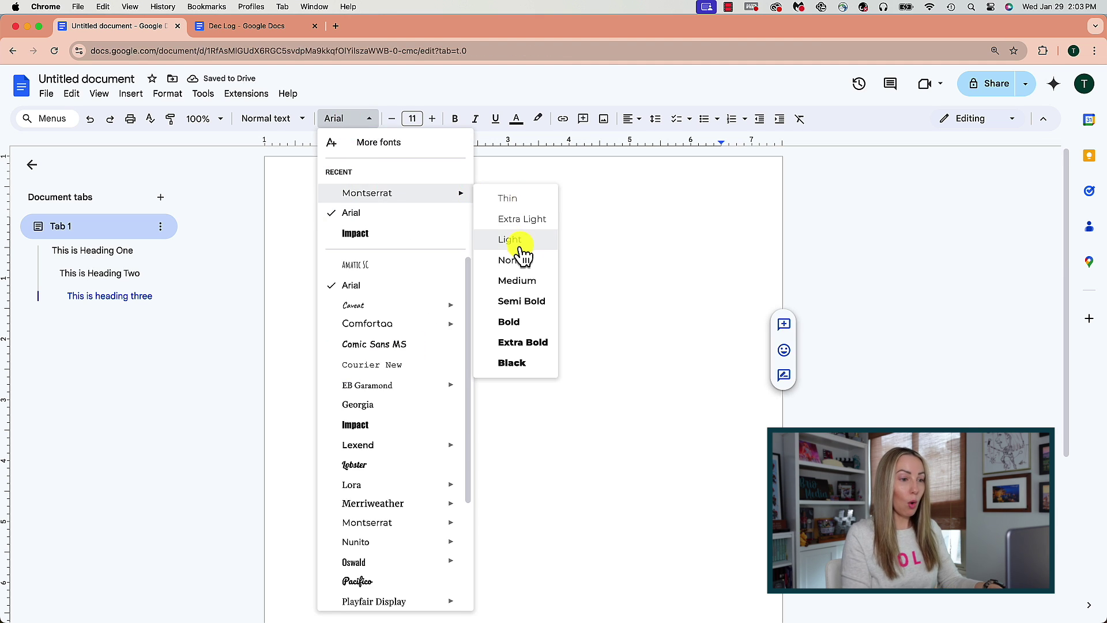
pyautogui.click(522, 243)
pyautogui.click(477, 351)
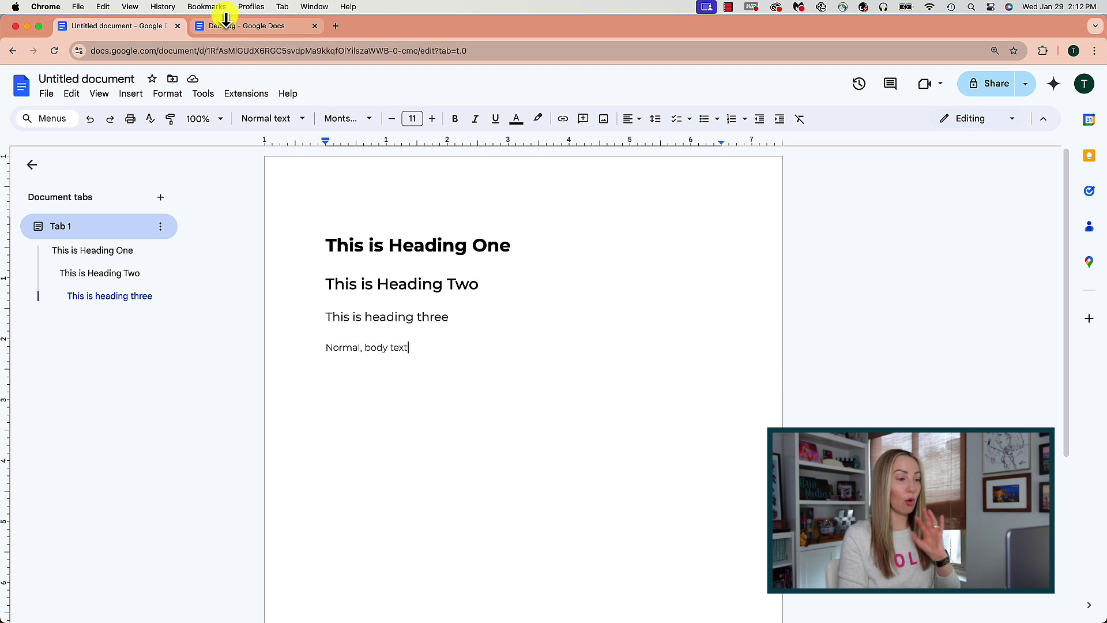
# Switch to the Dec Log document and update its Heading 1 style to match the "Decision log" heading
pyautogui.click(225, 24)
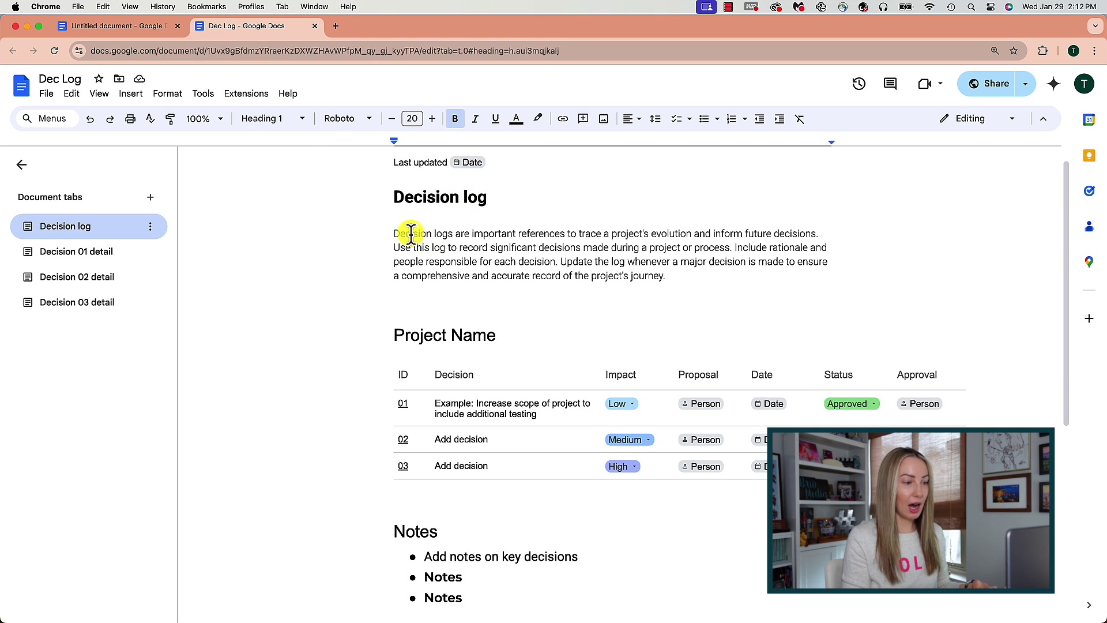
pyautogui.moveTo(496, 198)
pyautogui.mouseDown()
pyautogui.moveTo(403, 197)
pyautogui.moveTo(486, 200)
pyautogui.mouseUp()
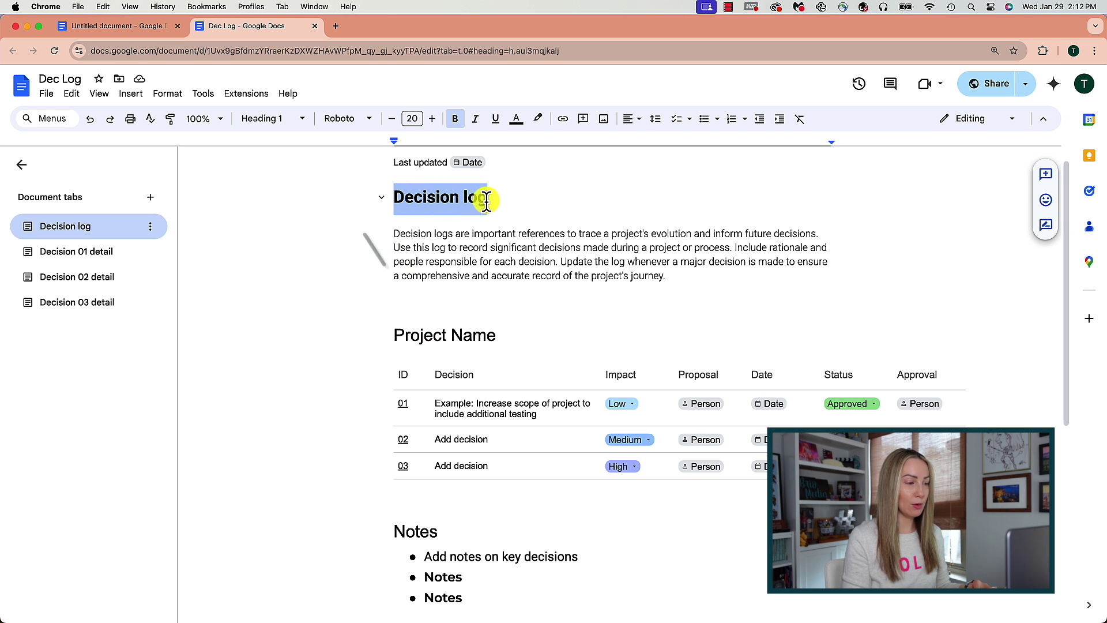
pyautogui.click(301, 119)
pyautogui.moveTo(339, 264)
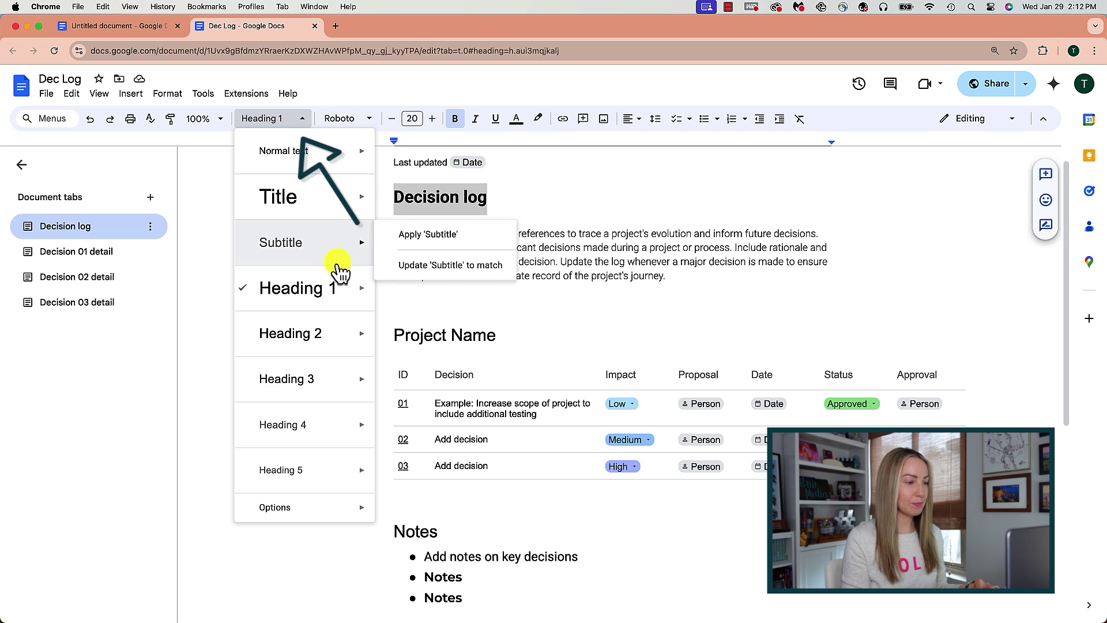
pyautogui.moveTo(346, 291)
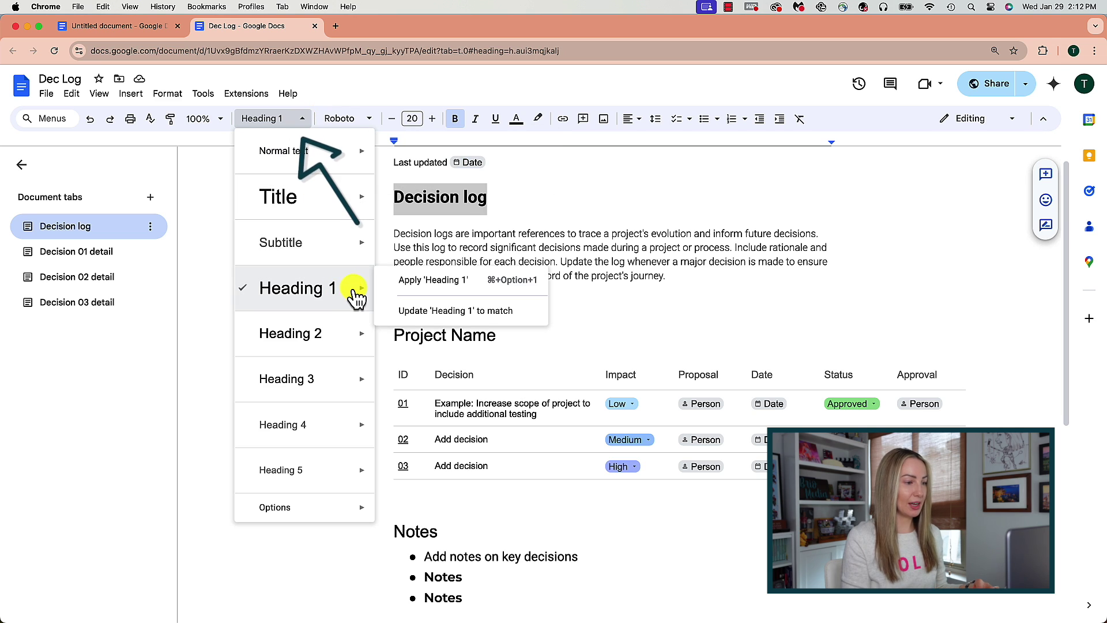
pyautogui.click(430, 311)
pyautogui.press('Right')
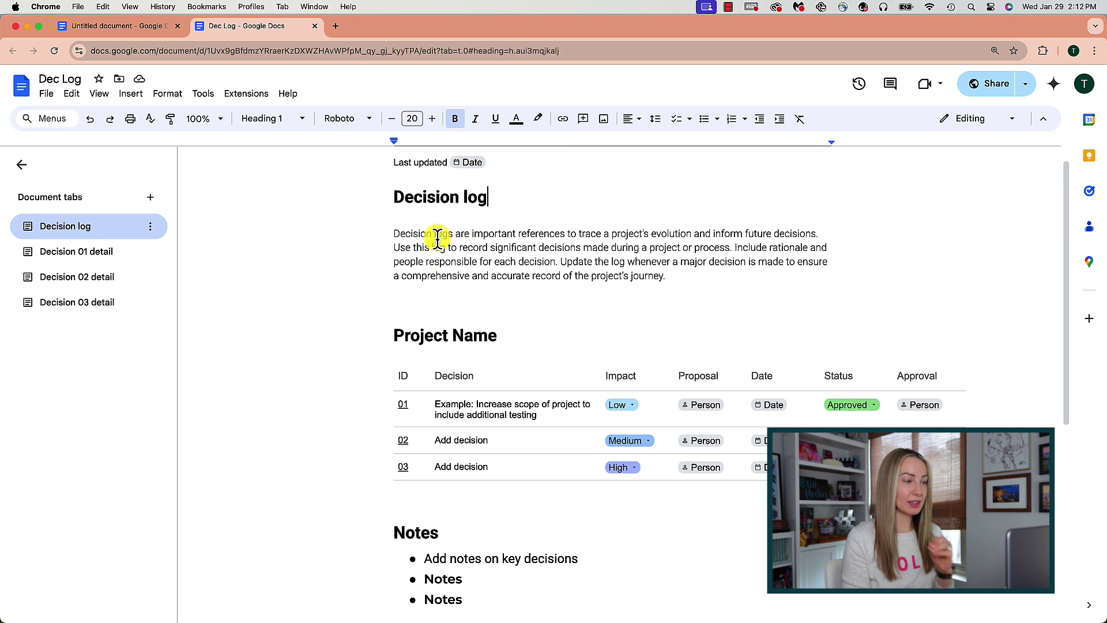
# Update the Heading 2 style to match the "Add notes on key decisions" bullet under Notes
pyautogui.click(458, 559)
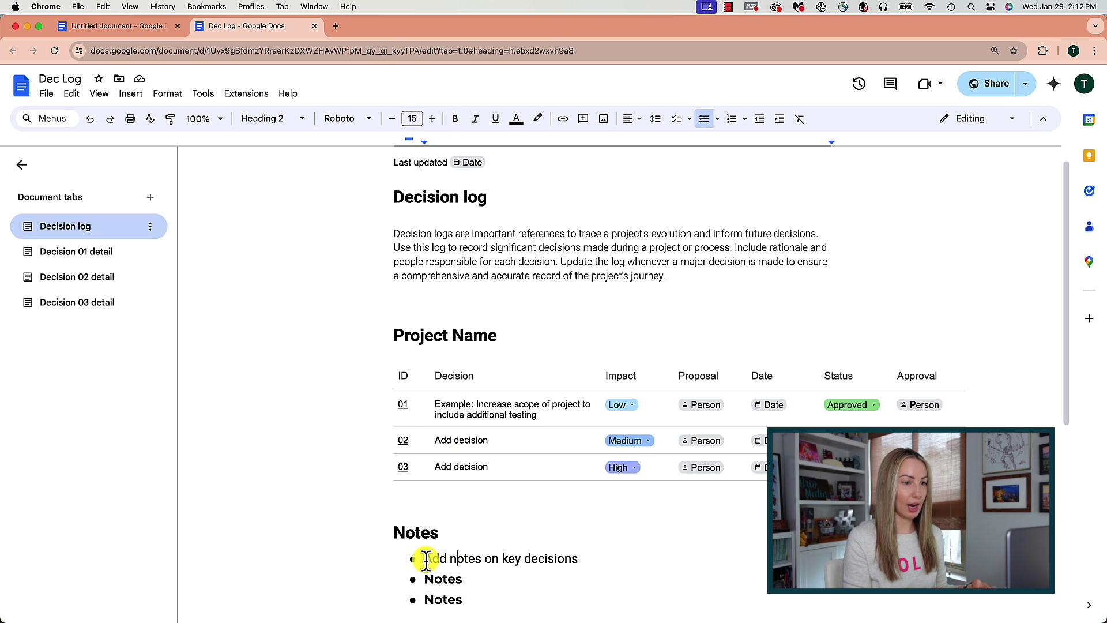
pyautogui.moveTo(426, 560); pyautogui.dragTo(577, 560)
pyautogui.click(302, 120)
pyautogui.moveTo(363, 341)
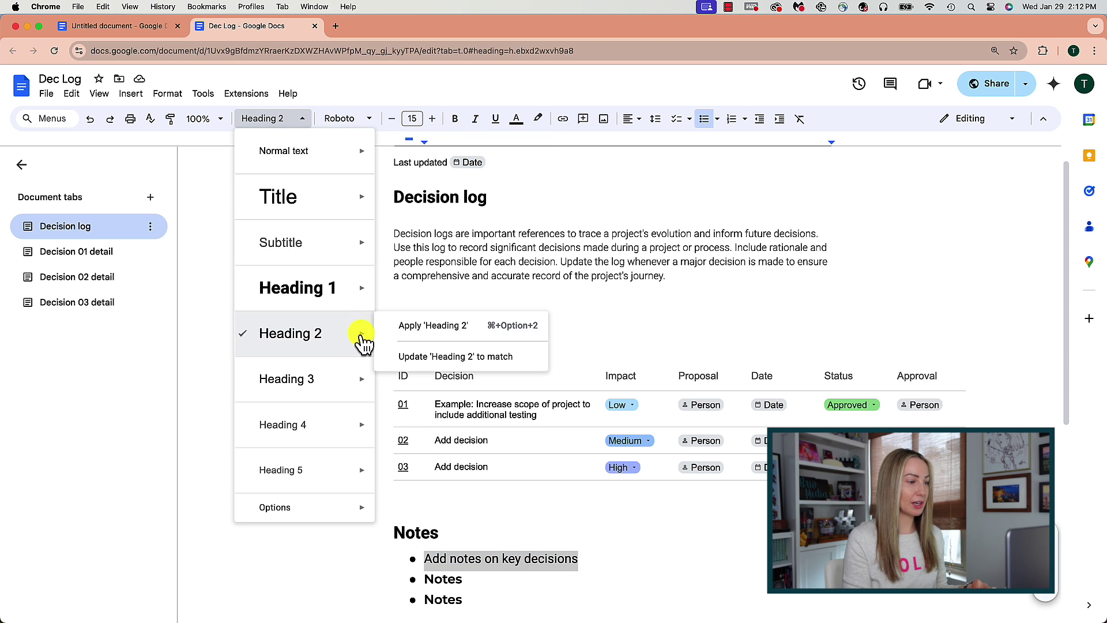
pyautogui.click(425, 358)
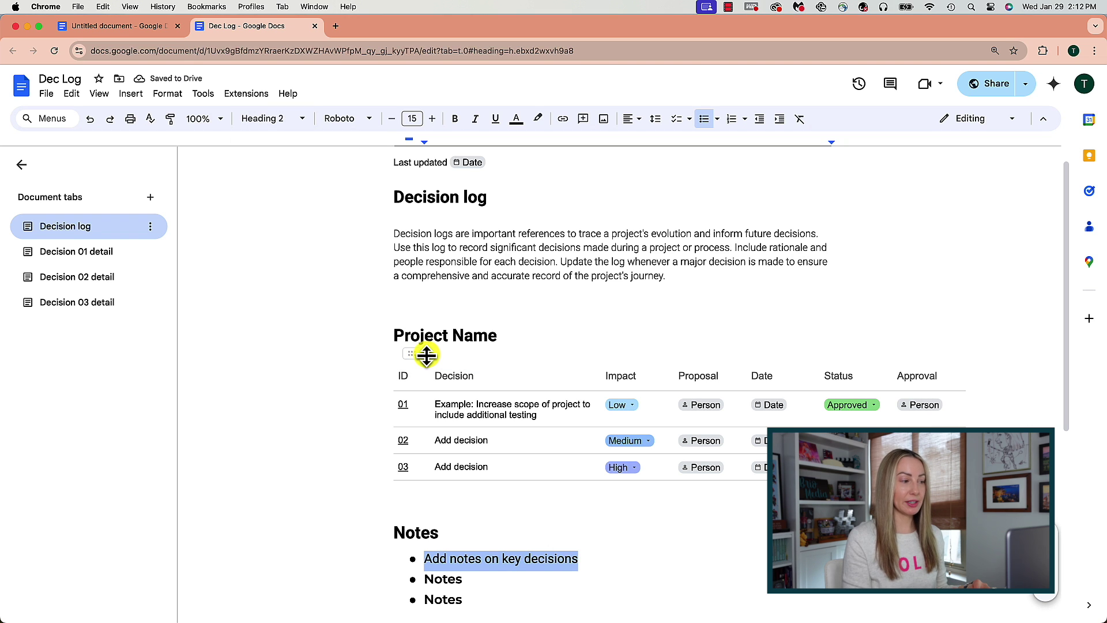
# Update the Normal text style to match the introductory paragraph below the "Decision log" heading
pyautogui.click(394, 234)
pyautogui.moveTo(395, 234); pyautogui.dragTo(683, 274)
pyautogui.click(305, 120)
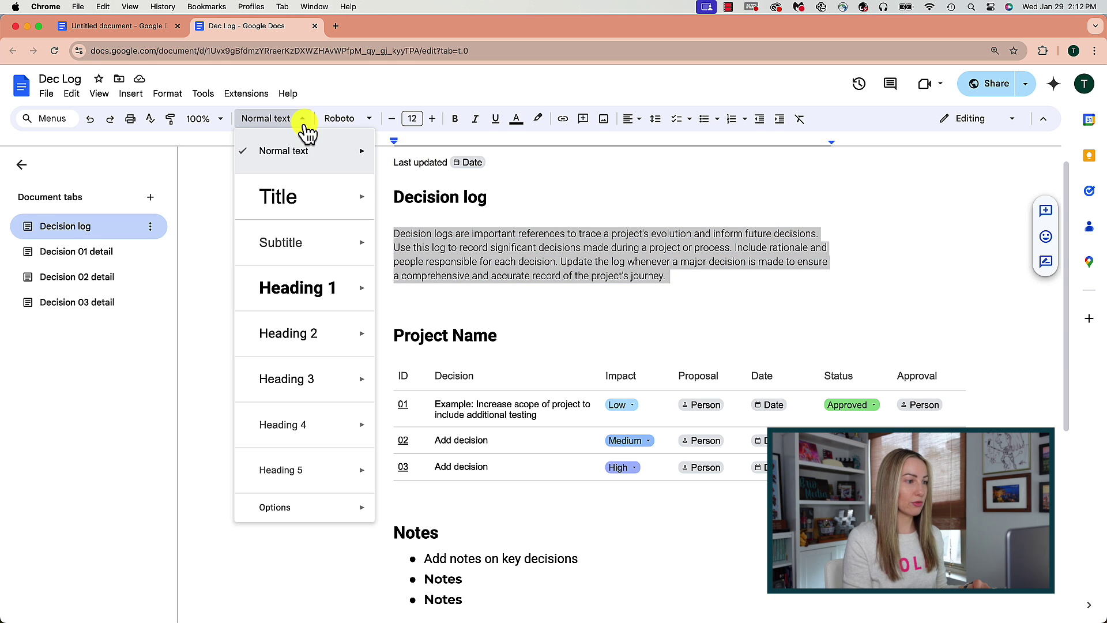
pyautogui.moveTo(312, 153)
pyautogui.click(436, 176)
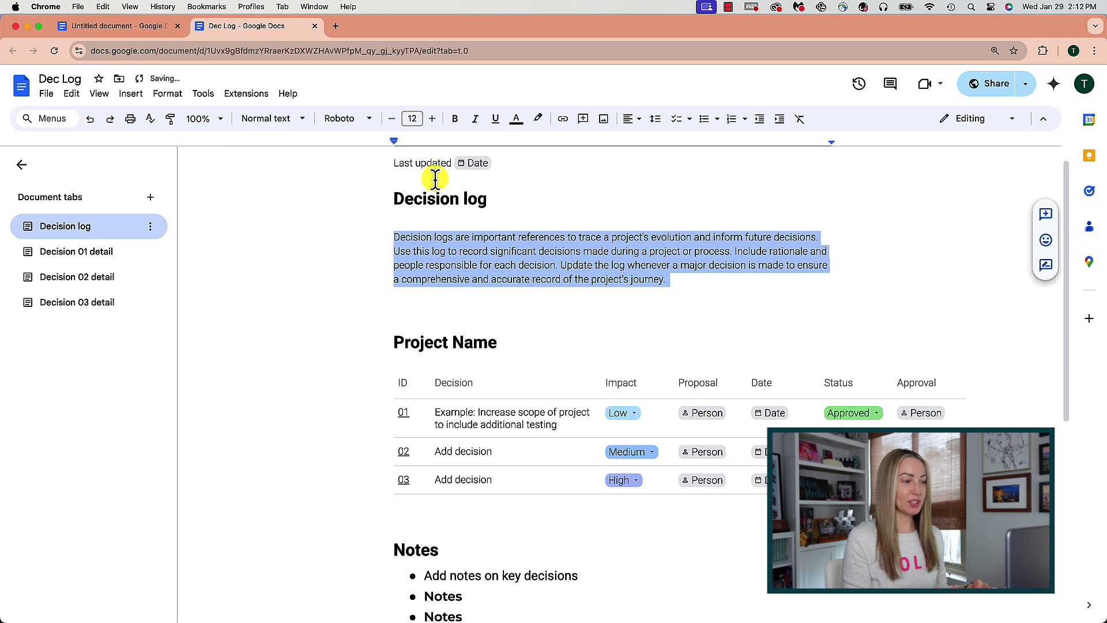
pyautogui.click(394, 238)
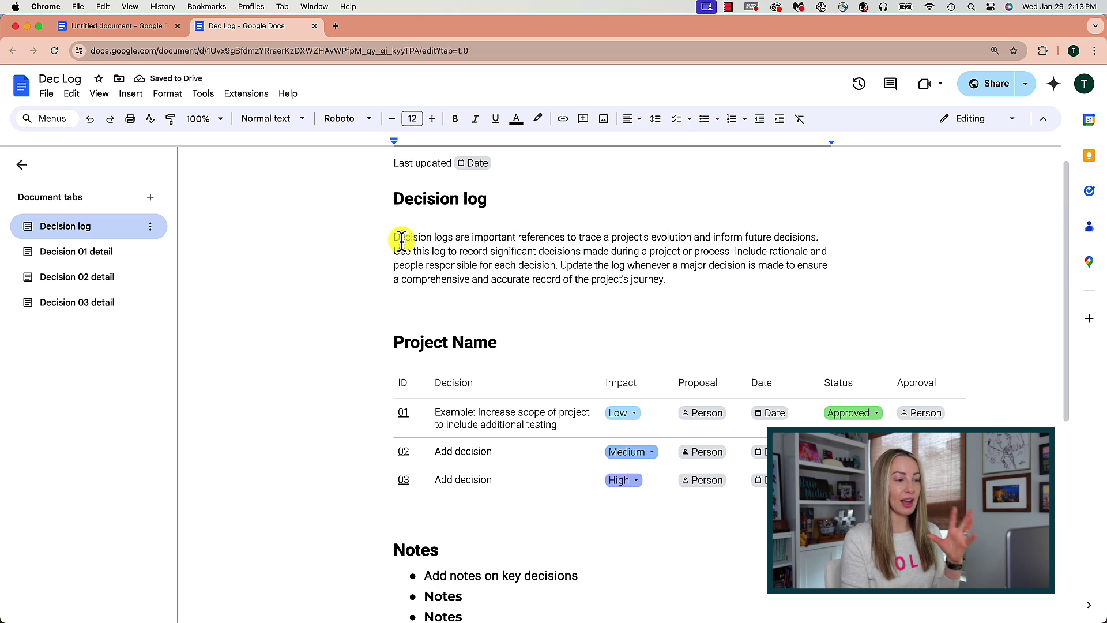
pyautogui.click(459, 413)
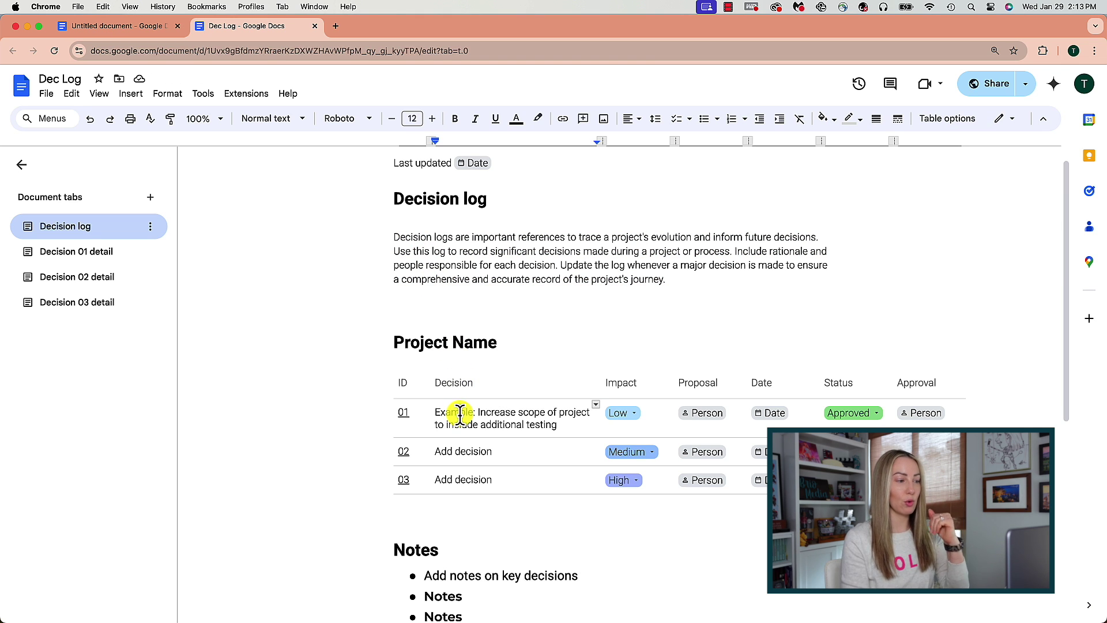
pyautogui.click(487, 254)
pyautogui.click(397, 221)
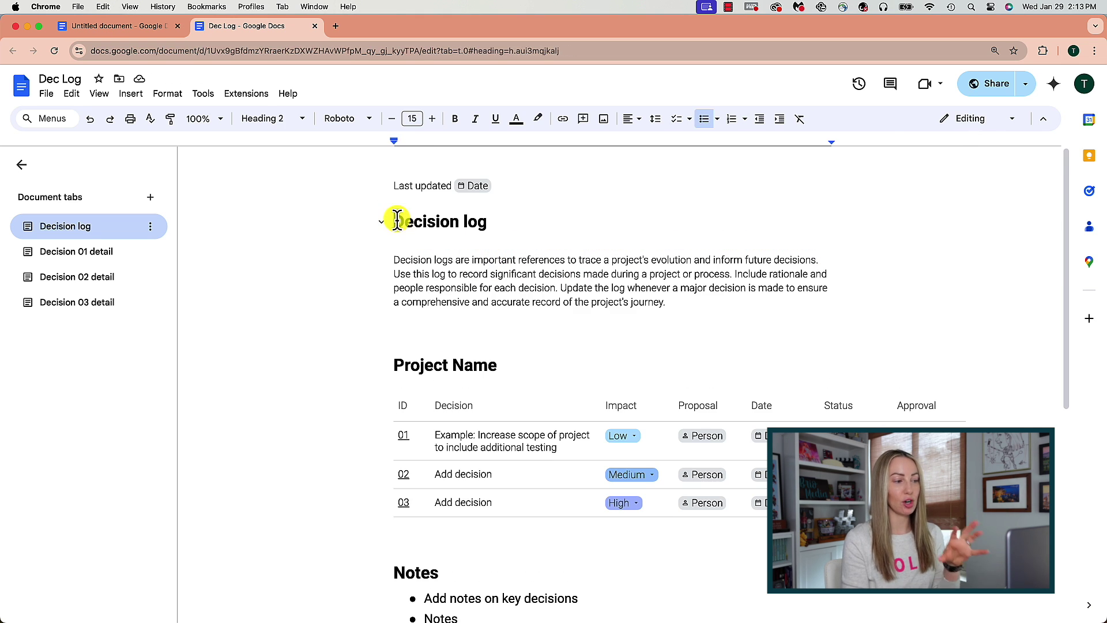
pyautogui.click(502, 255)
# Save the Dec Log document's current text styles as the default styles
pyautogui.click(502, 220)
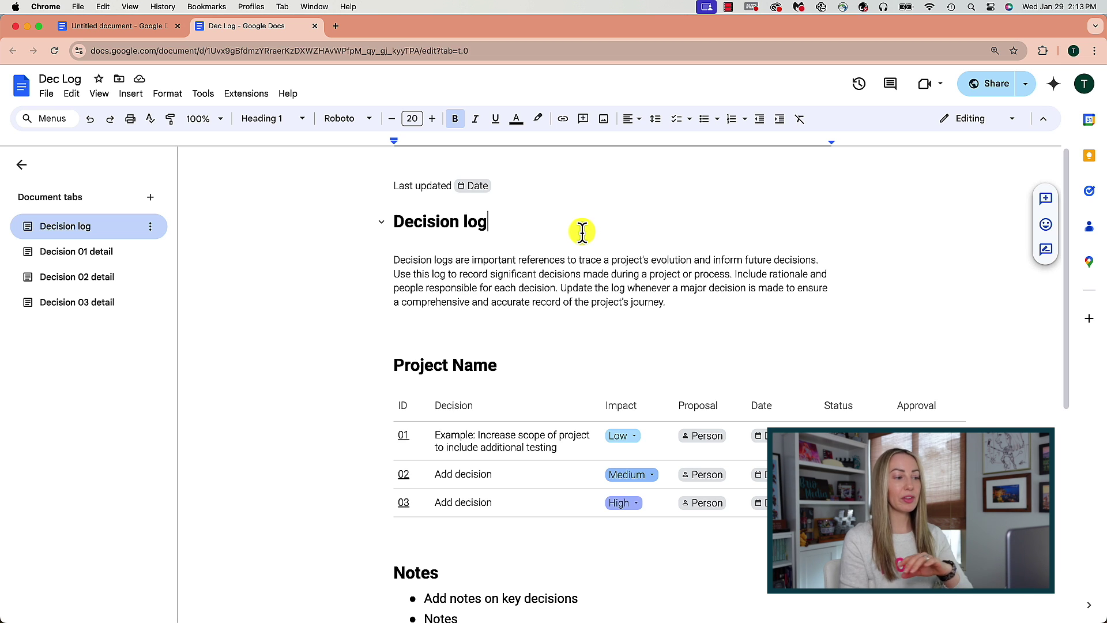
pyautogui.click(302, 121)
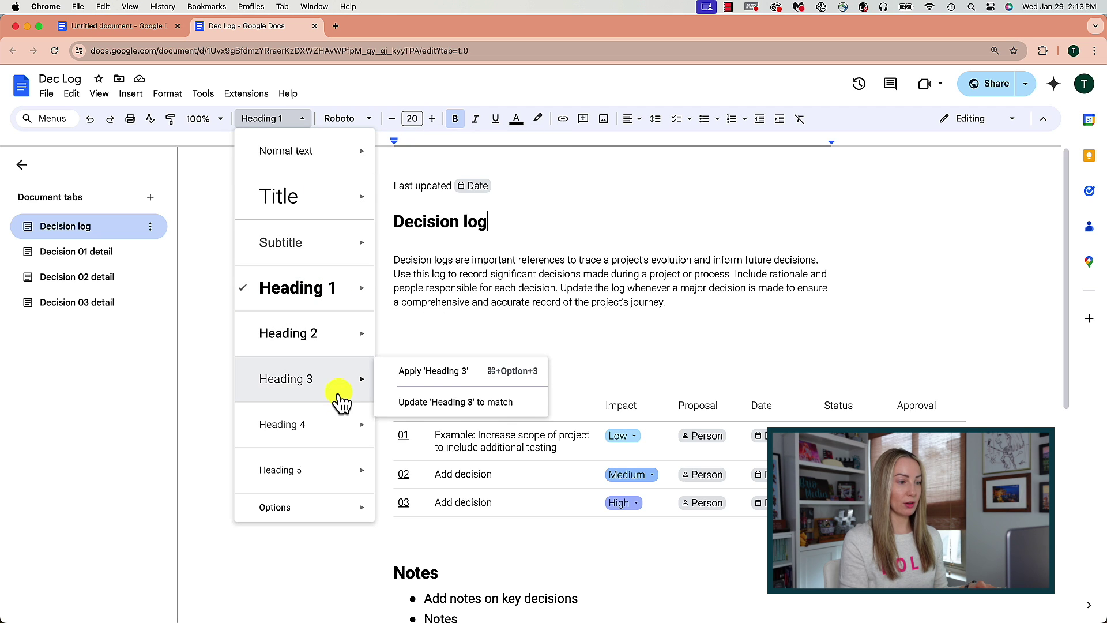
pyautogui.moveTo(362, 515)
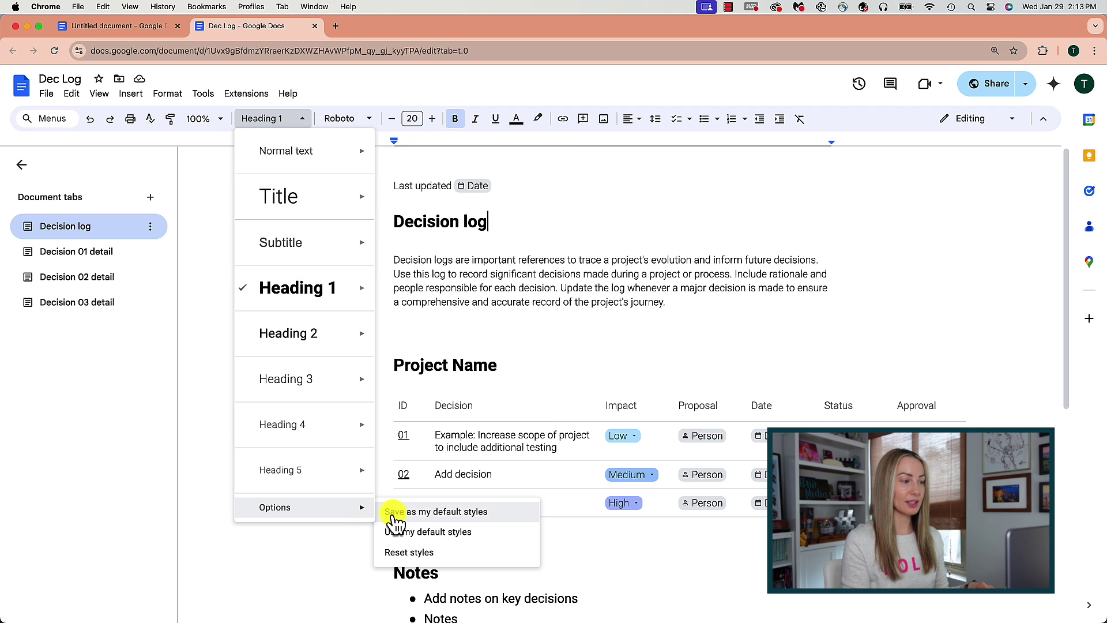
pyautogui.click(446, 514)
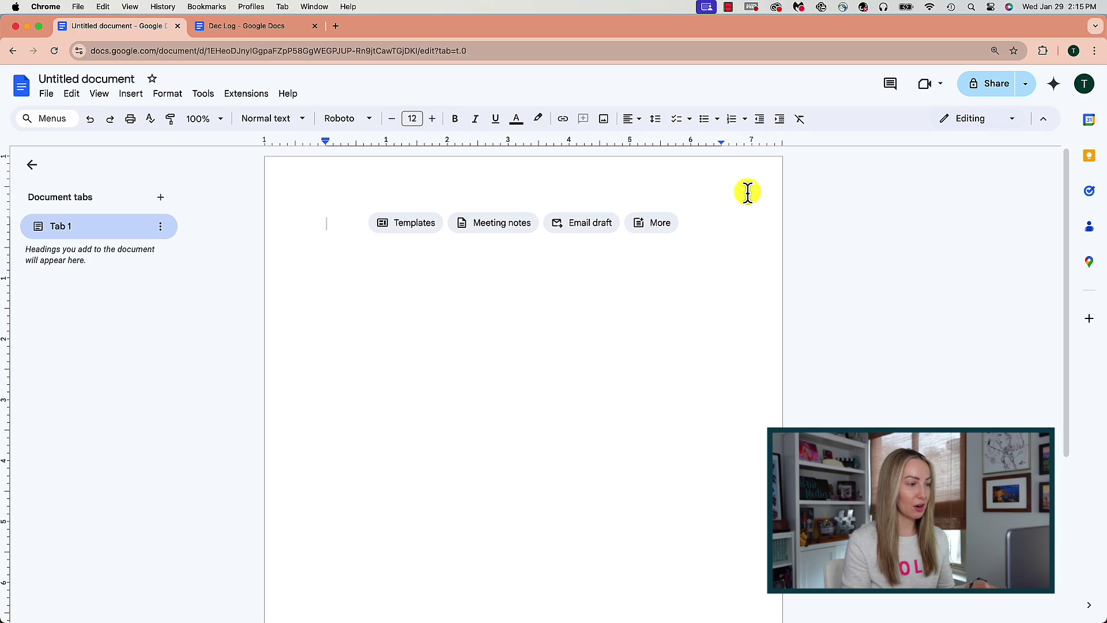
# In a new blank document, add a Heading 1 line reading "Look at my new default font"
pyautogui.press('super+alt+1')
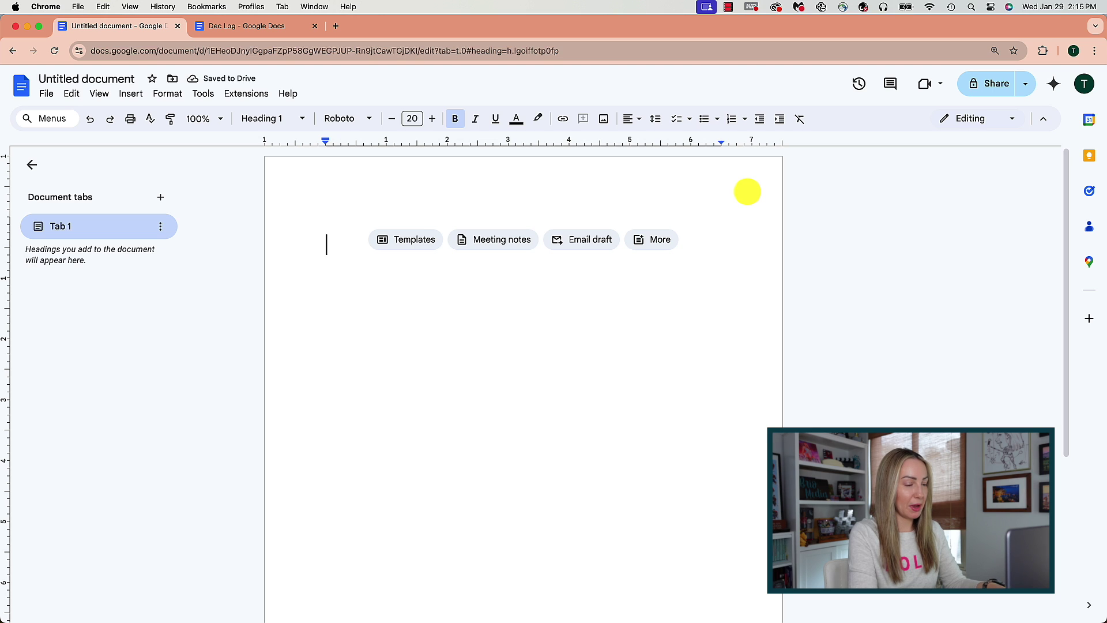
pyautogui.write('Look at')
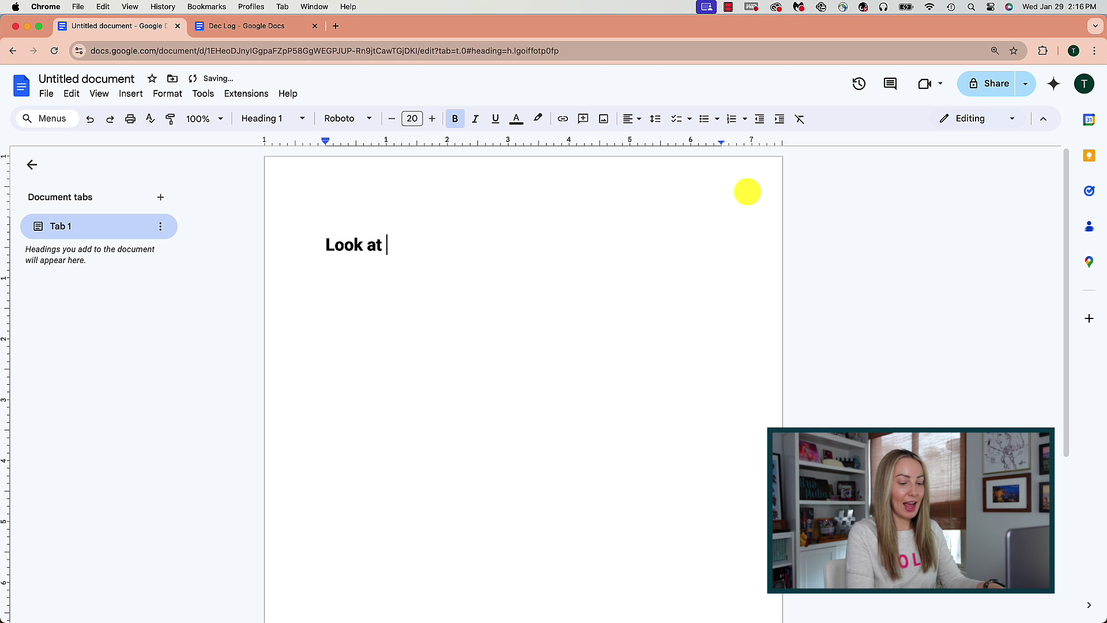
pyautogui.write(' my new default font')
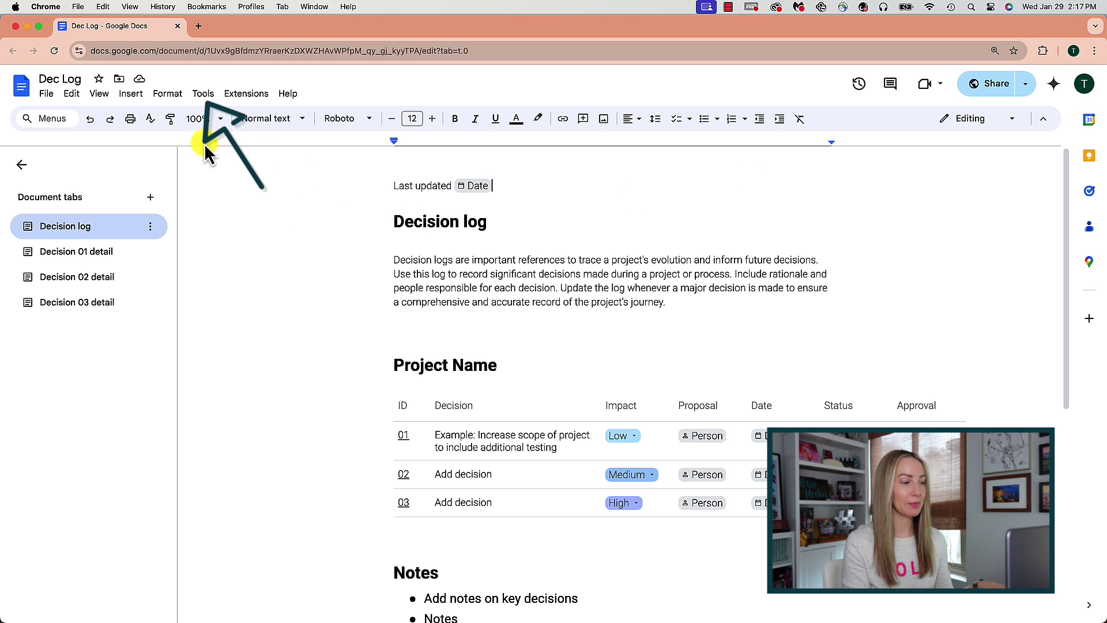
# Add an automatic substitution in the document preferences that replaces "YTV" with "YouTube video"
pyautogui.click(215, 94)
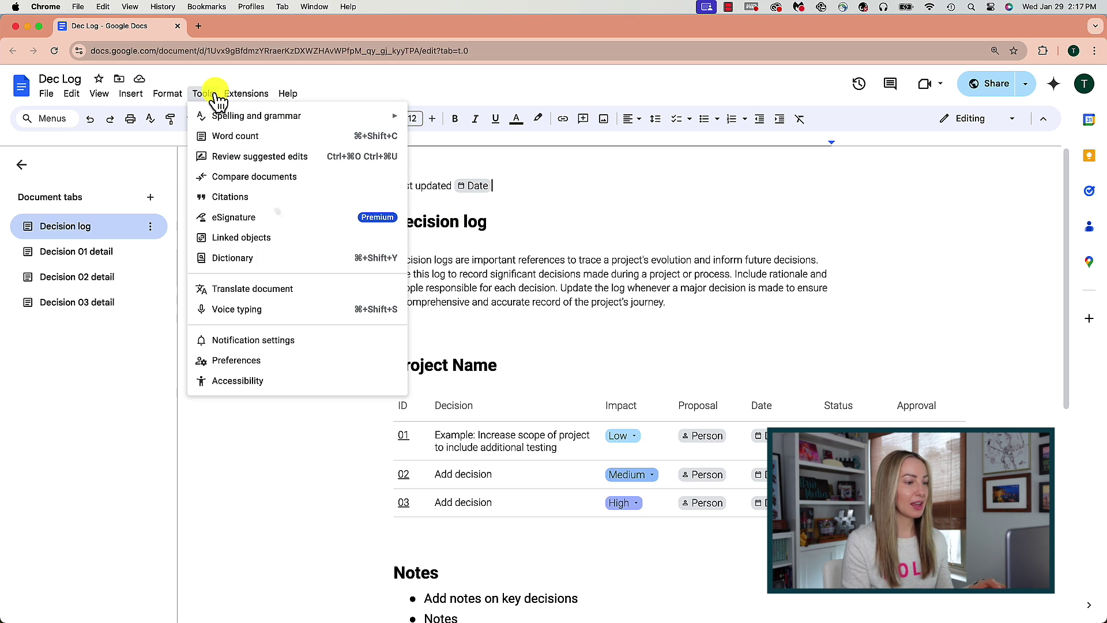
pyautogui.click(274, 360)
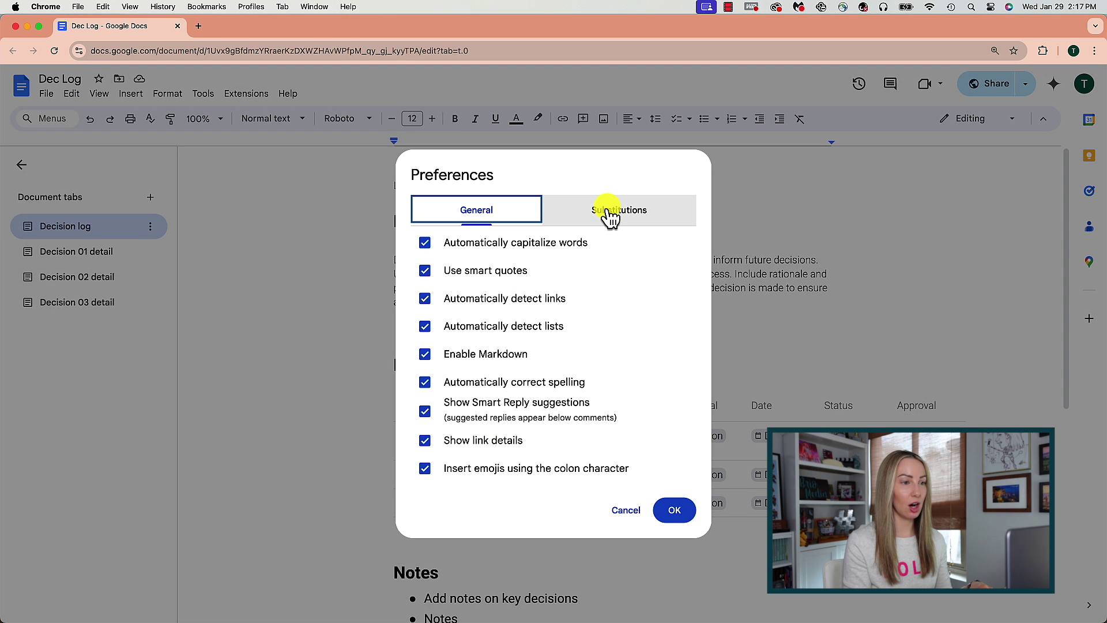
pyautogui.click(610, 218)
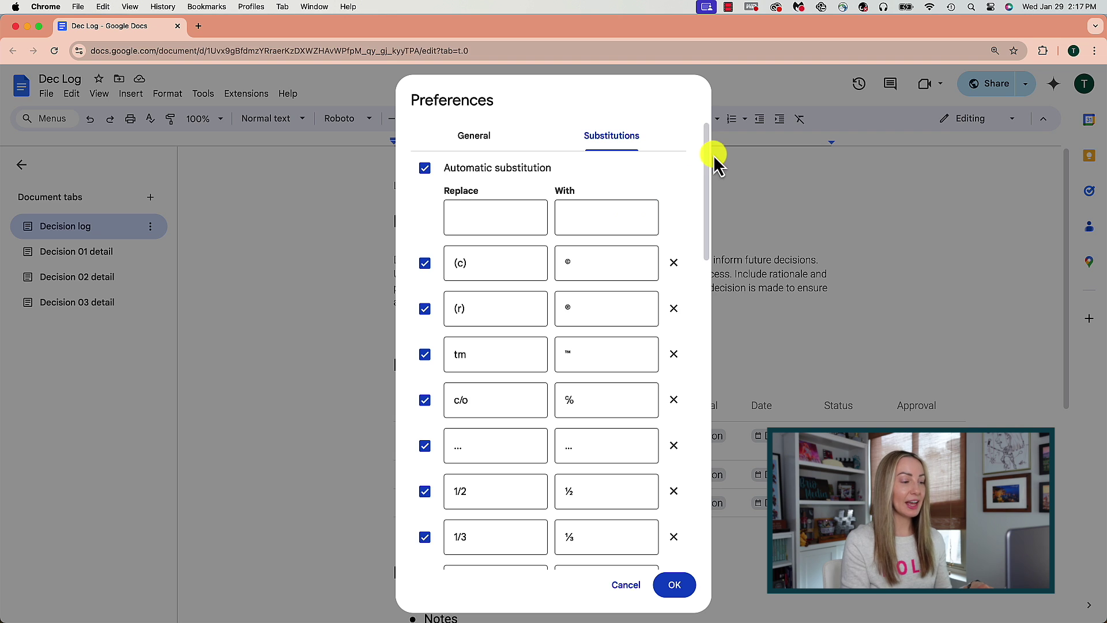
pyautogui.moveTo(707, 148)
pyautogui.mouseDown()
pyautogui.moveTo(705, 413)
pyautogui.moveTo(698, 142)
pyautogui.mouseUp()
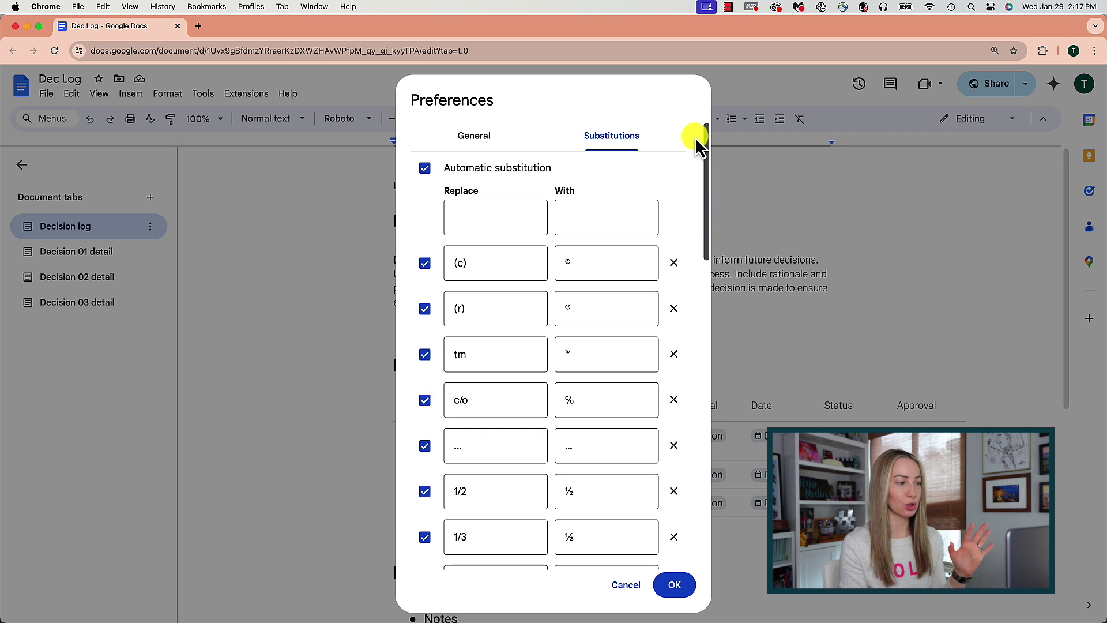
pyautogui.click(474, 215)
pyautogui.write('YTV')
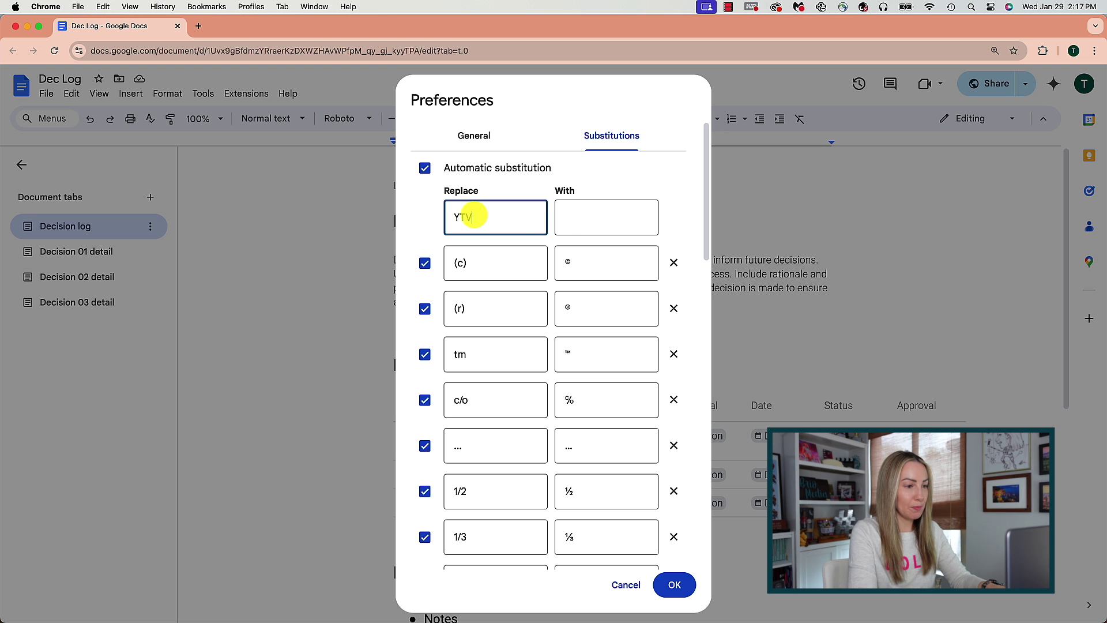
pyautogui.click(581, 221)
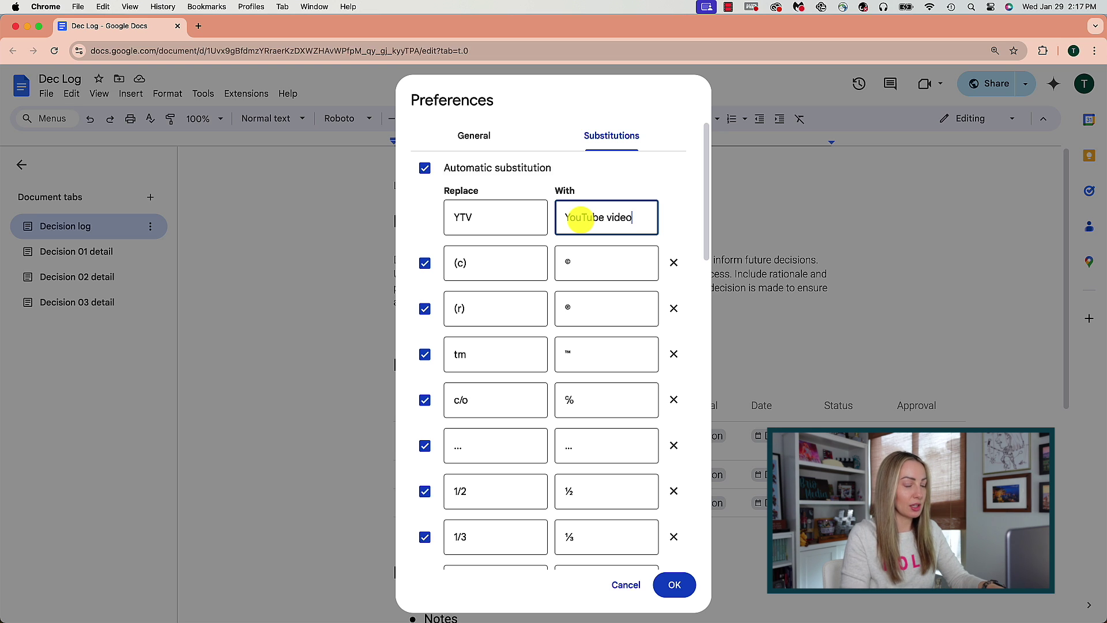
pyautogui.write('YouTube video')
pyautogui.click(669, 215)
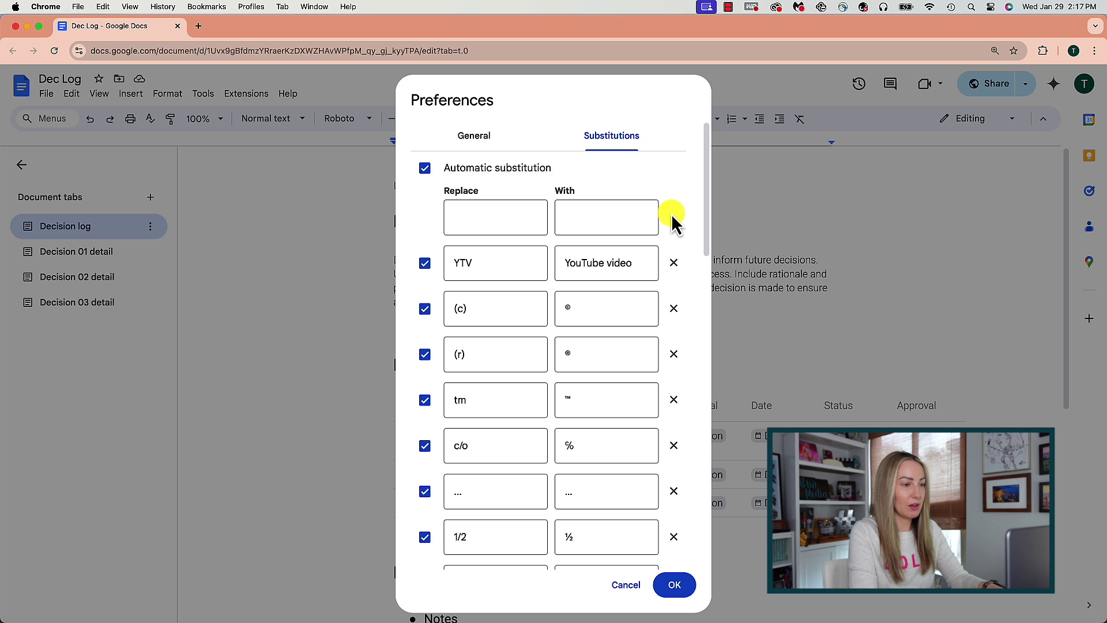
# Add a second substitution that replaces "dba" with "doing business as", and save the preferences
pyautogui.click(493, 217)
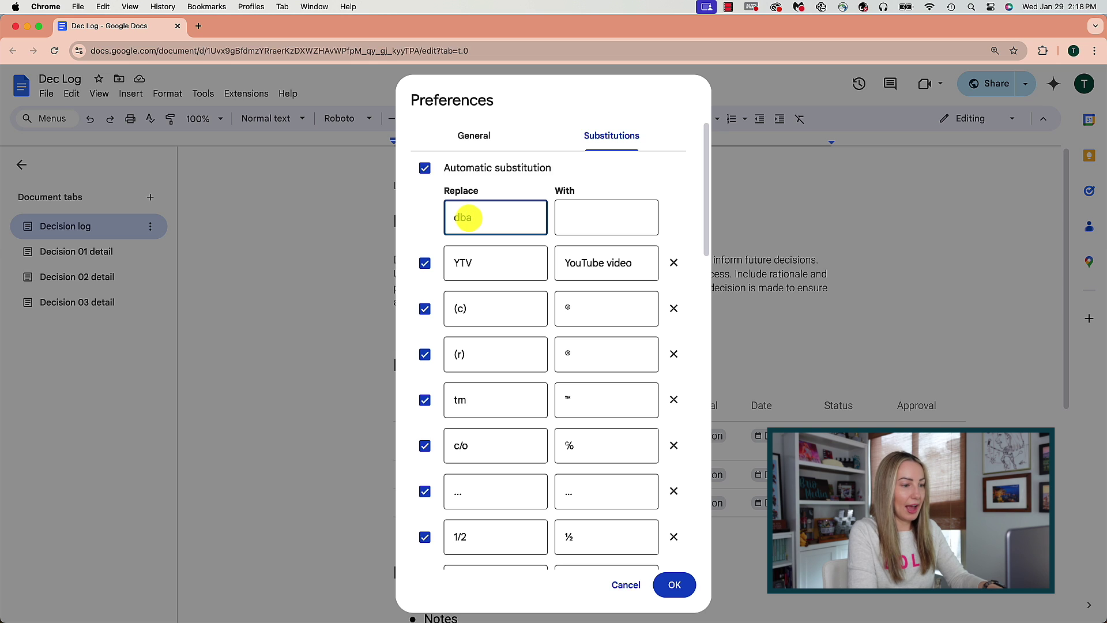
pyautogui.click(570, 221)
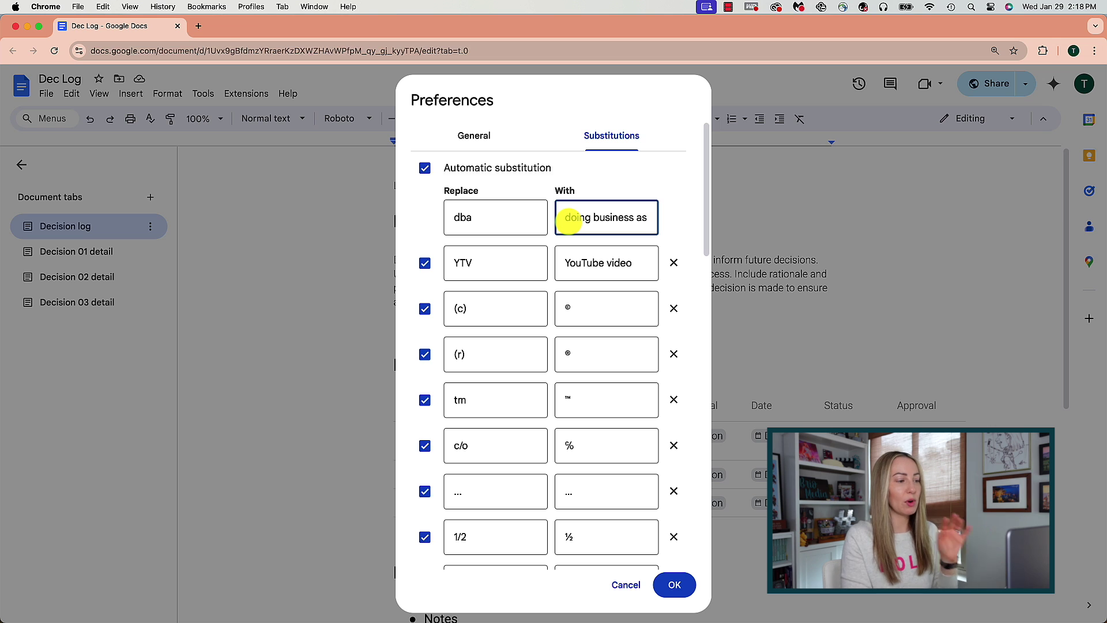
pyautogui.click(672, 221)
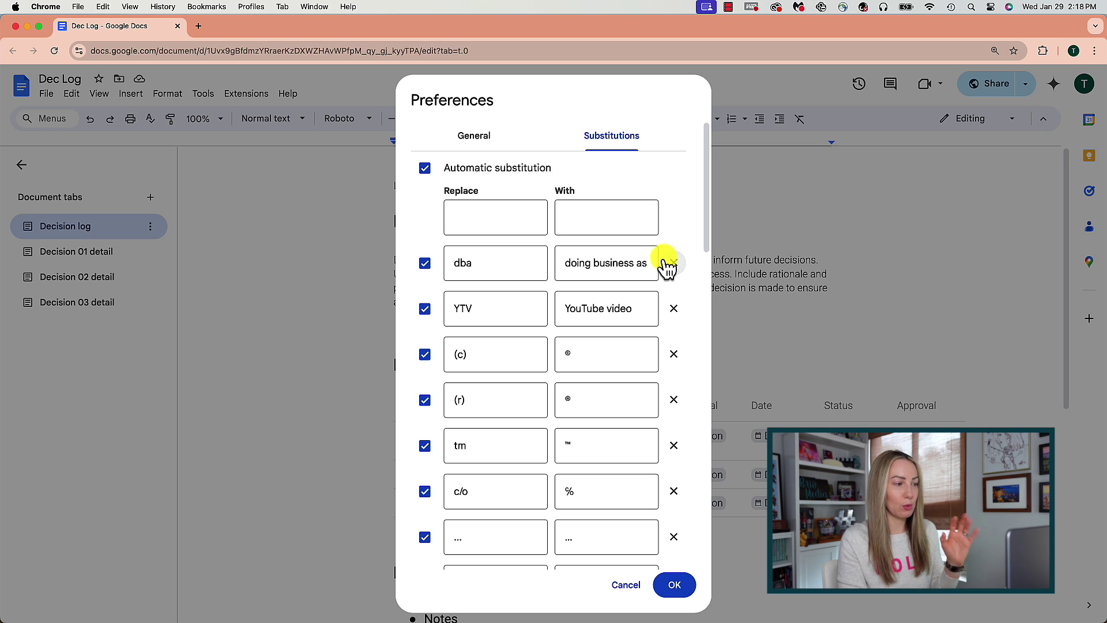
pyautogui.click(426, 264)
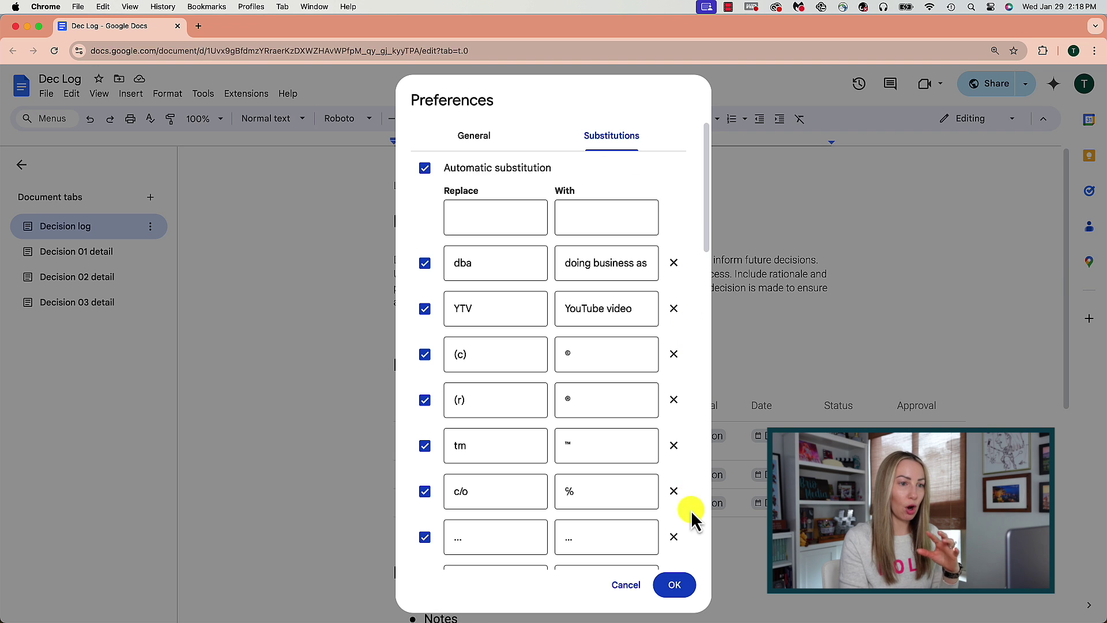
pyautogui.click(680, 589)
# Try both substitutions below the last bulleted list by entering "Ytv" and "dba" on separate lines
pyautogui.scroll(-10, 591, 437)
pyautogui.click(494, 427)
pyautogui.write('Ytv')
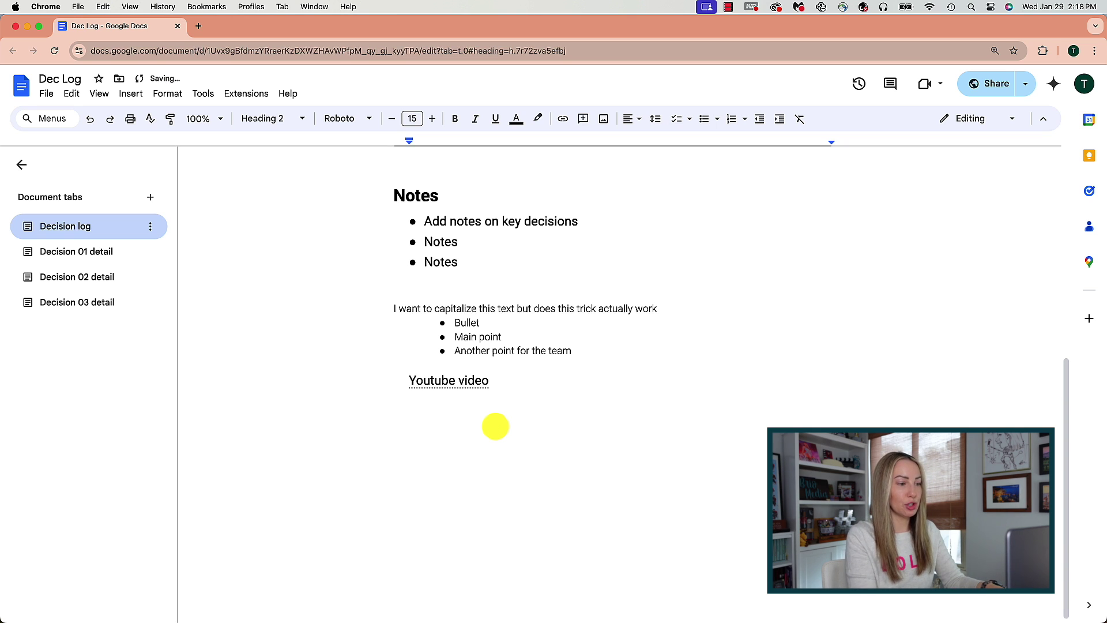
pyautogui.press('Return')
pyautogui.write('dba')
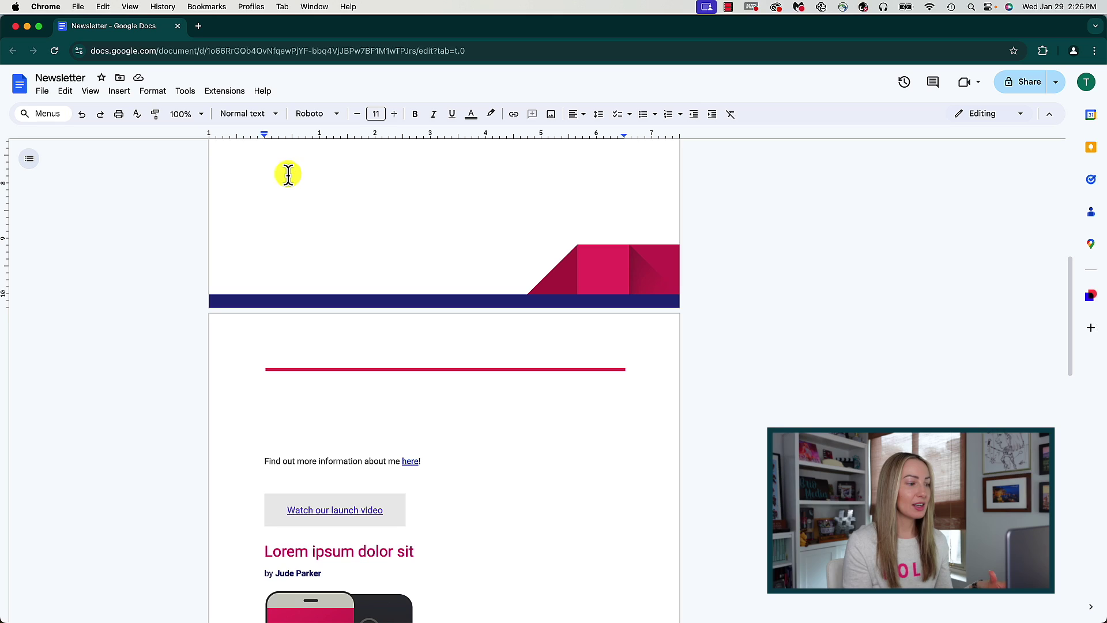
# In the Newsletter document, insert a people smart chip for the first suggested person on the blank line above the page-end graphic
pyautogui.click(288, 174)
pyautogui.write('@')
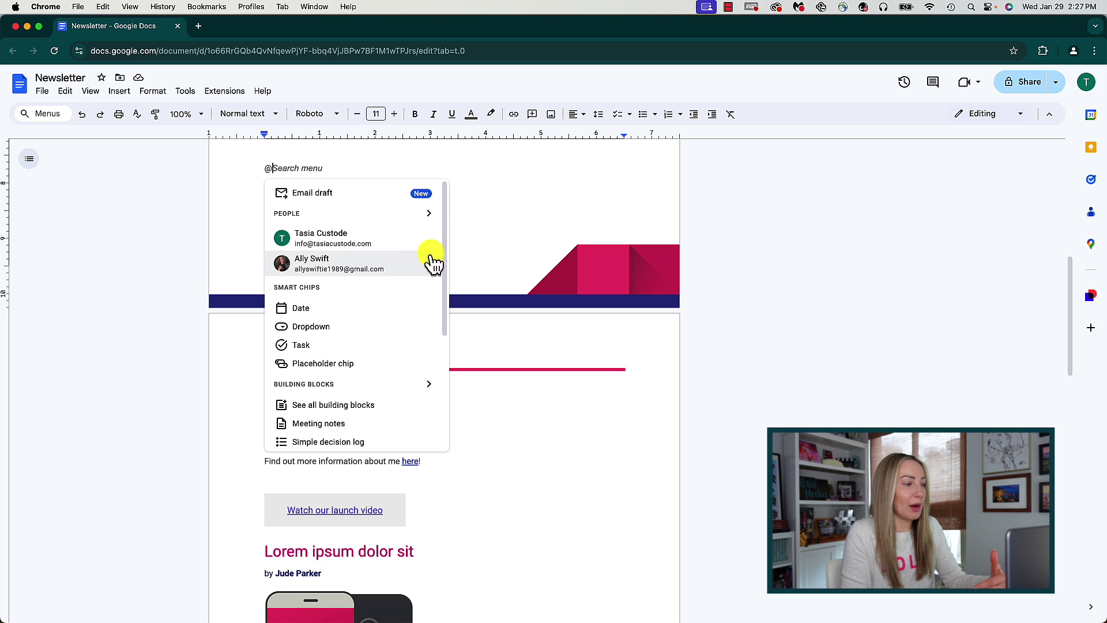
pyautogui.scroll(-2, 444, 244)
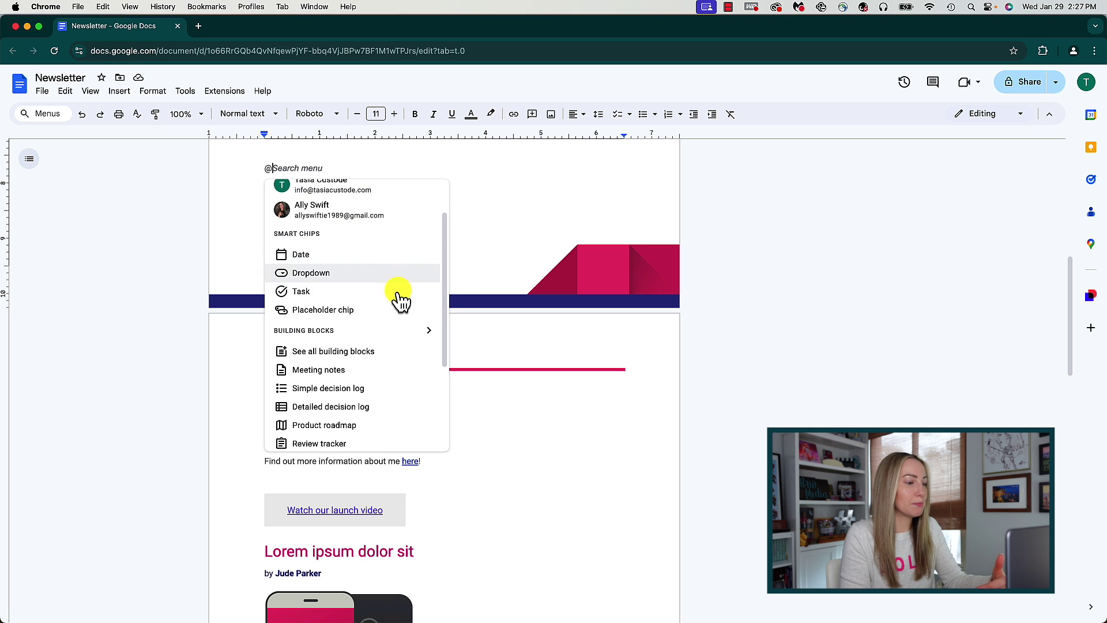
pyautogui.moveTo(443, 263); pyautogui.dragTo(445, 307)
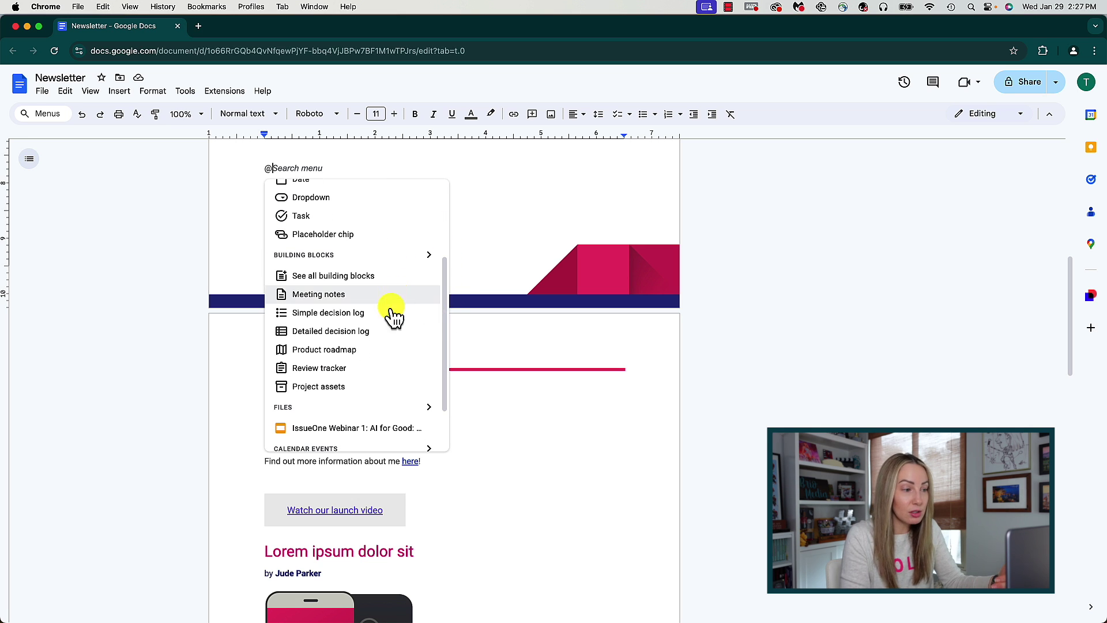
pyautogui.moveTo(444, 297); pyautogui.dragTo(445, 193)
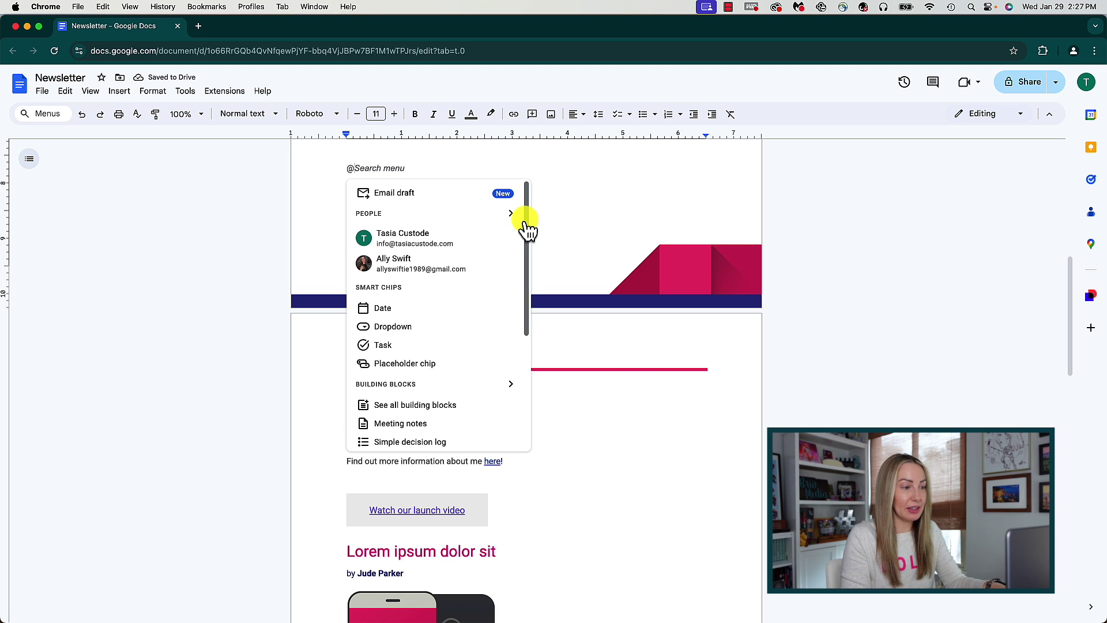
pyautogui.click(501, 236)
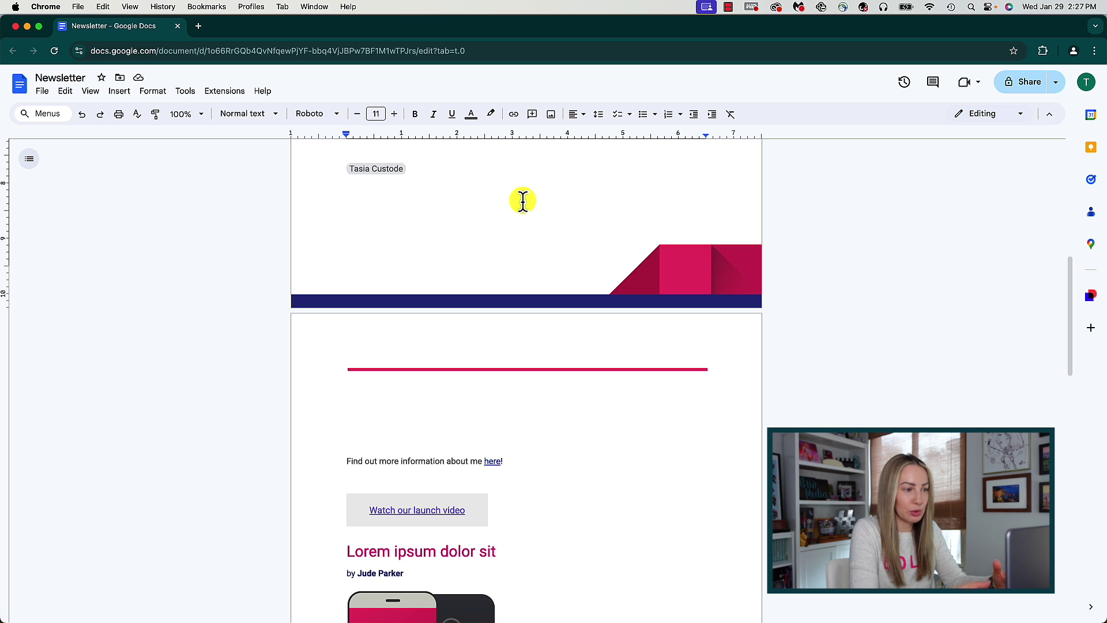
pyautogui.moveTo(380, 176)
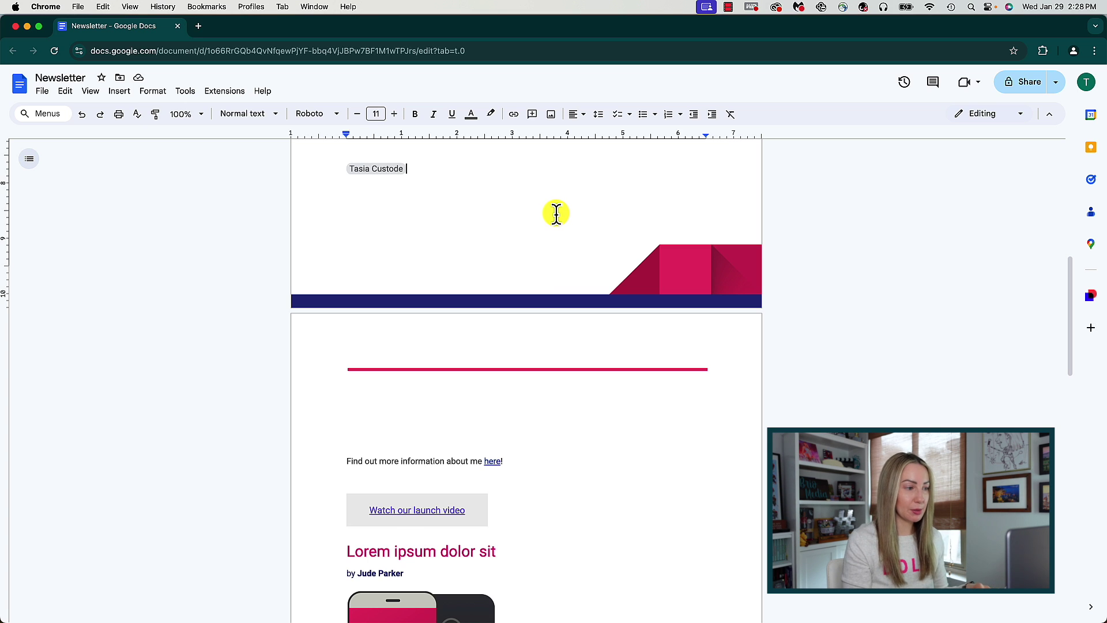
# Insert the preset Project status dropdown chip under the red line on the following page, followed by the text "Project Kick-off"
pyautogui.press('Return')
pyautogui.scroll(-3, 556, 213)
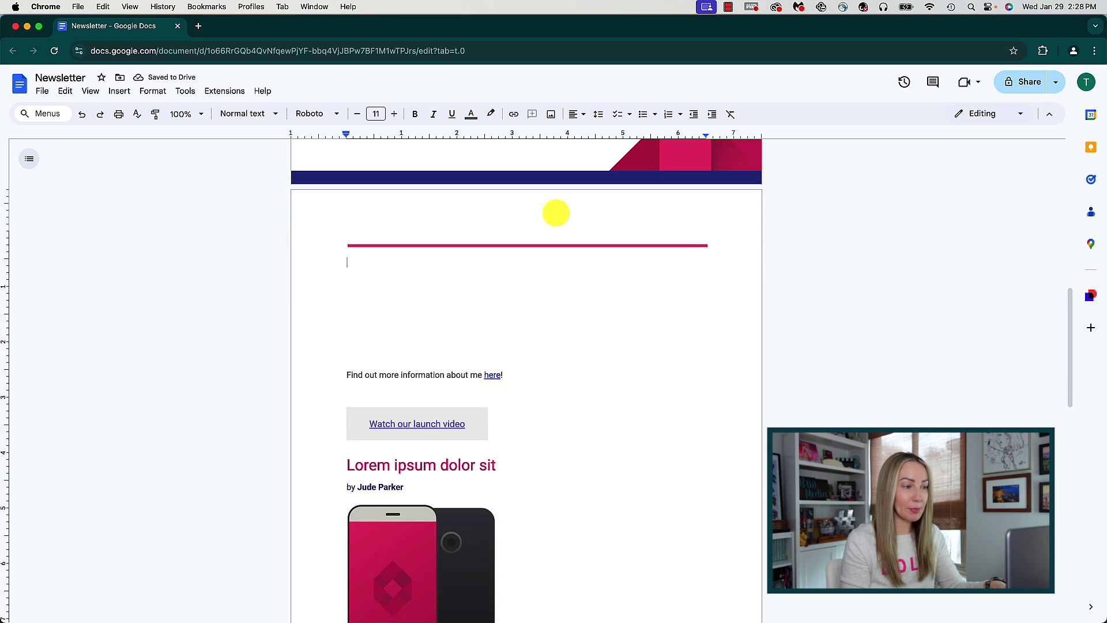
pyautogui.write('@')
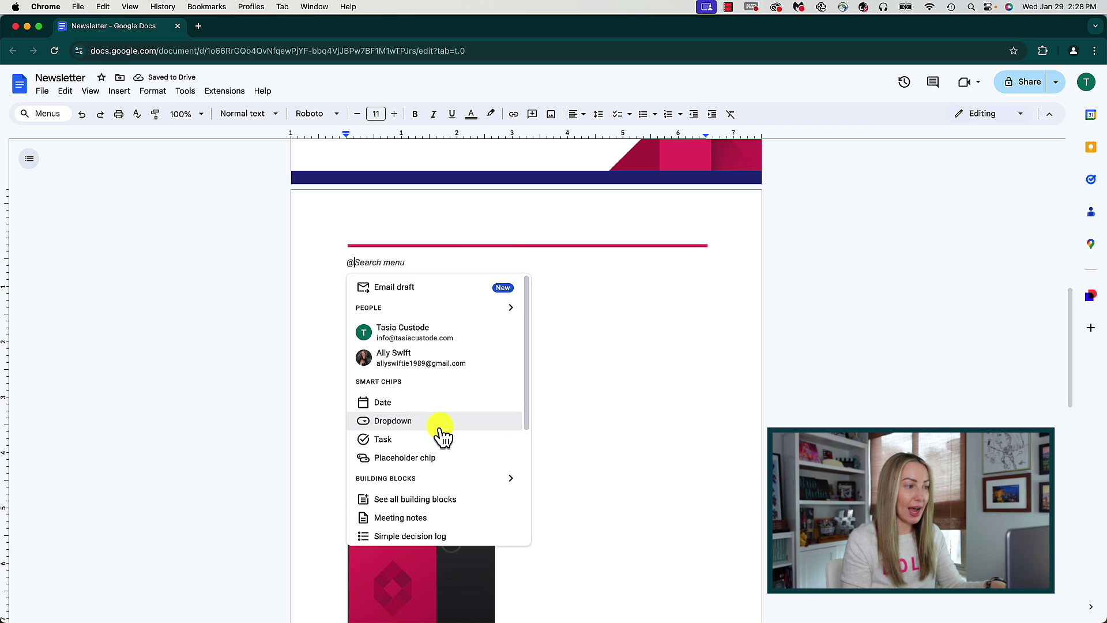
pyautogui.click(433, 426)
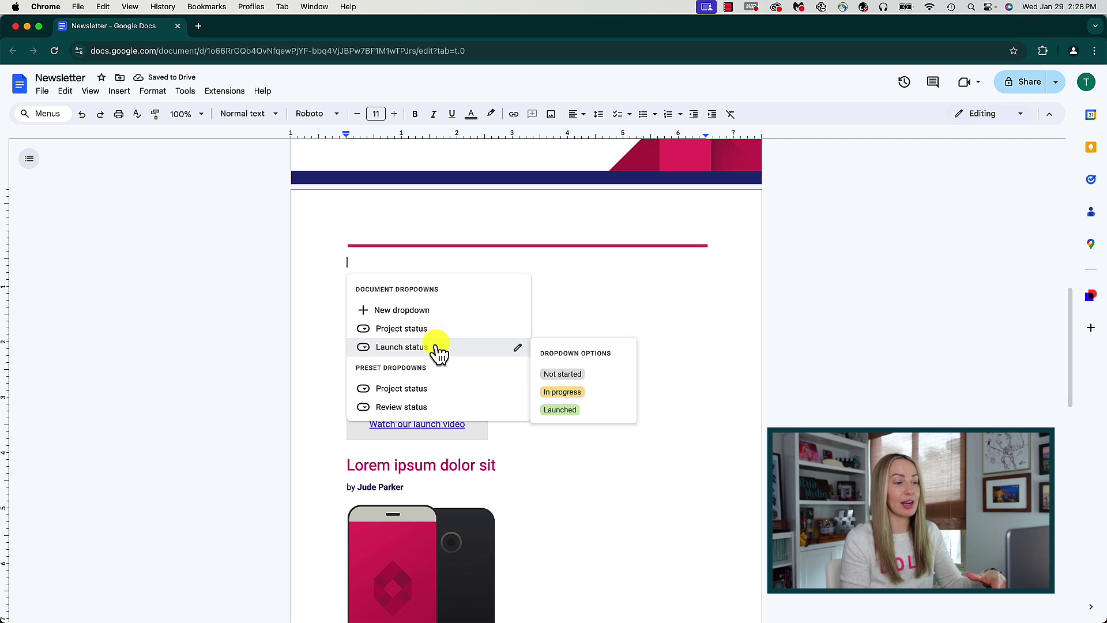
pyautogui.moveTo(434, 392)
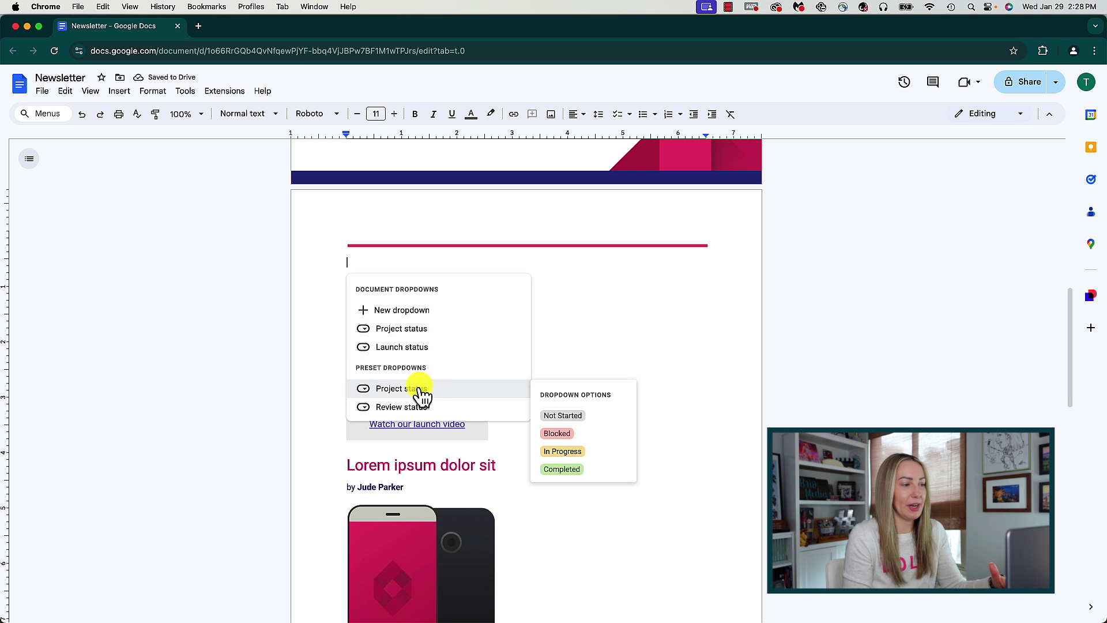
pyautogui.moveTo(418, 411)
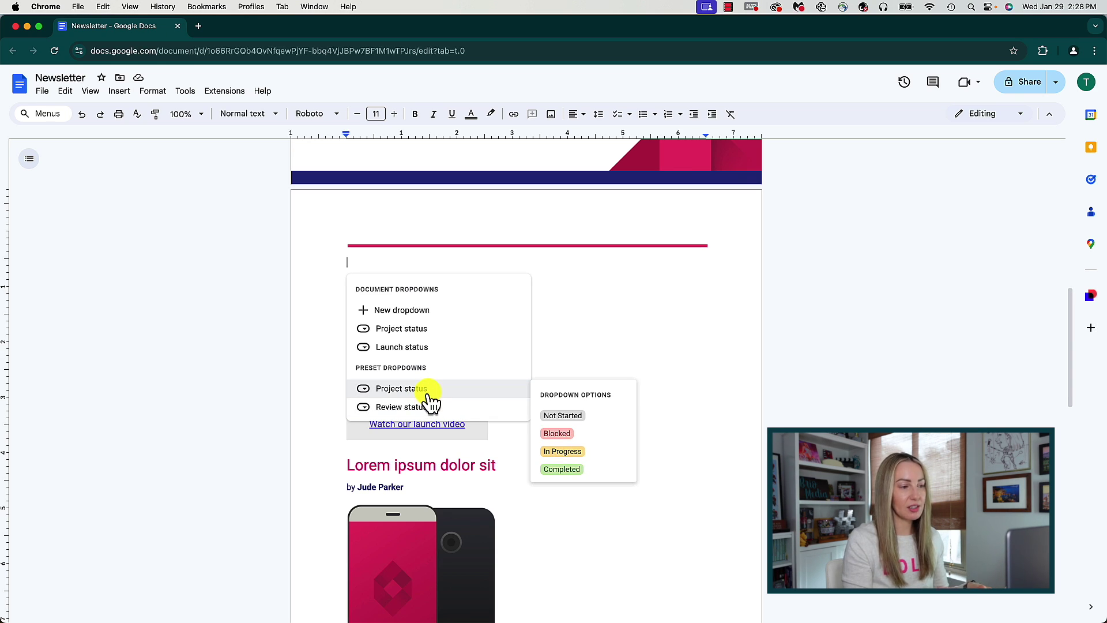
pyautogui.click(430, 396)
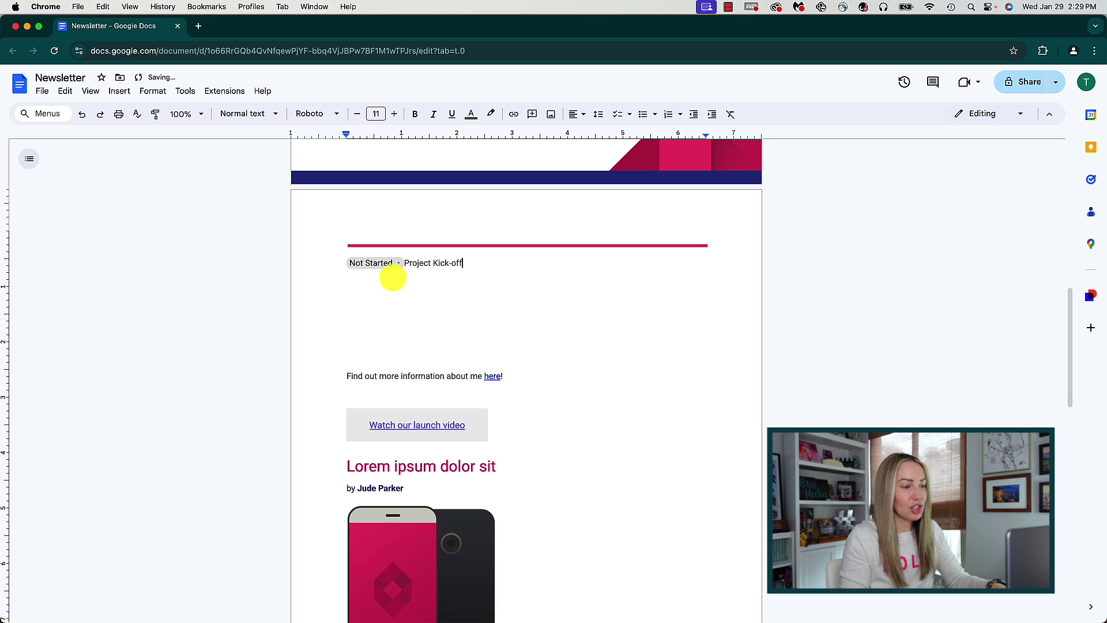
# Set the Project Kick-off status to In Progress and look at the dropdown's editable options without changing them
pyautogui.click(398, 263)
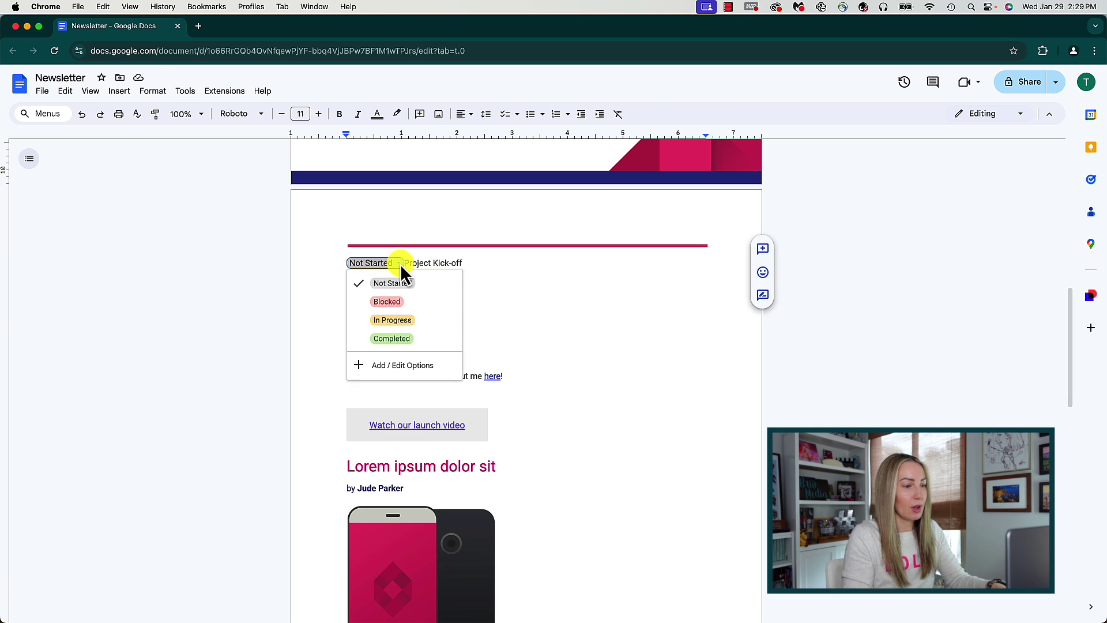
pyautogui.click(393, 320)
pyautogui.click(398, 263)
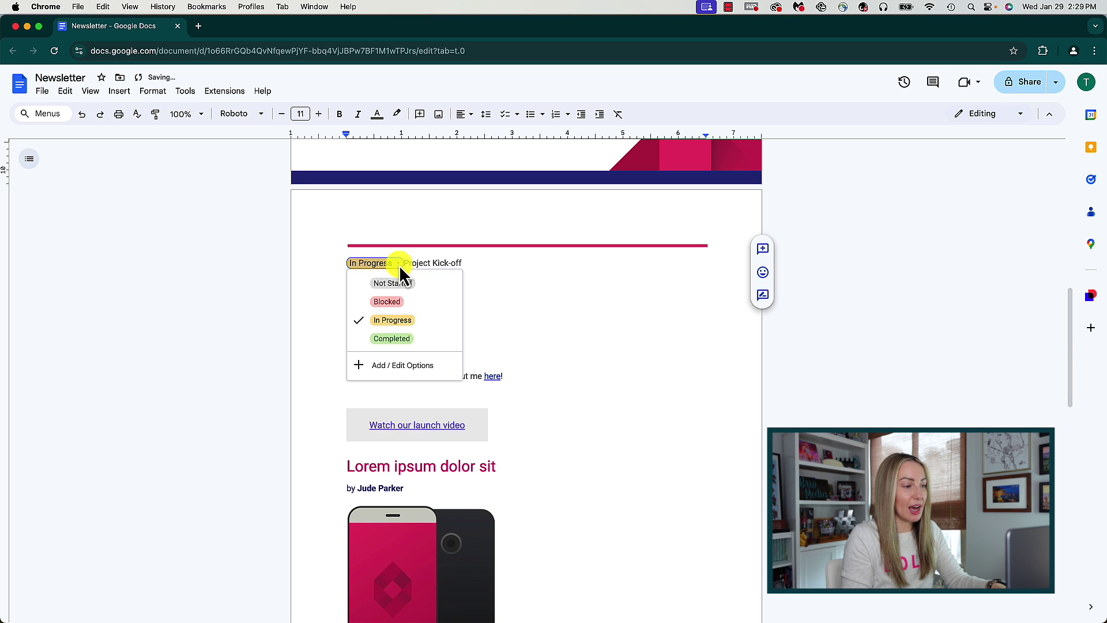
pyautogui.click(403, 366)
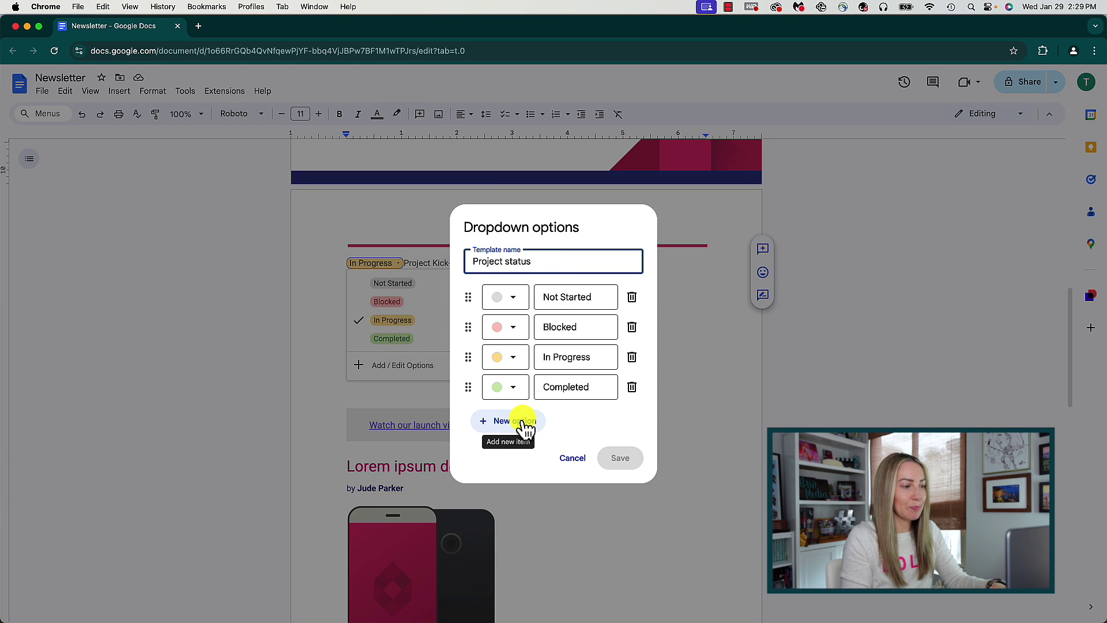
pyautogui.click(573, 458)
# Bring up the @ insertion choices on the blank line below Project Kick-off and look through the full list of building blocks
pyautogui.click(563, 316)
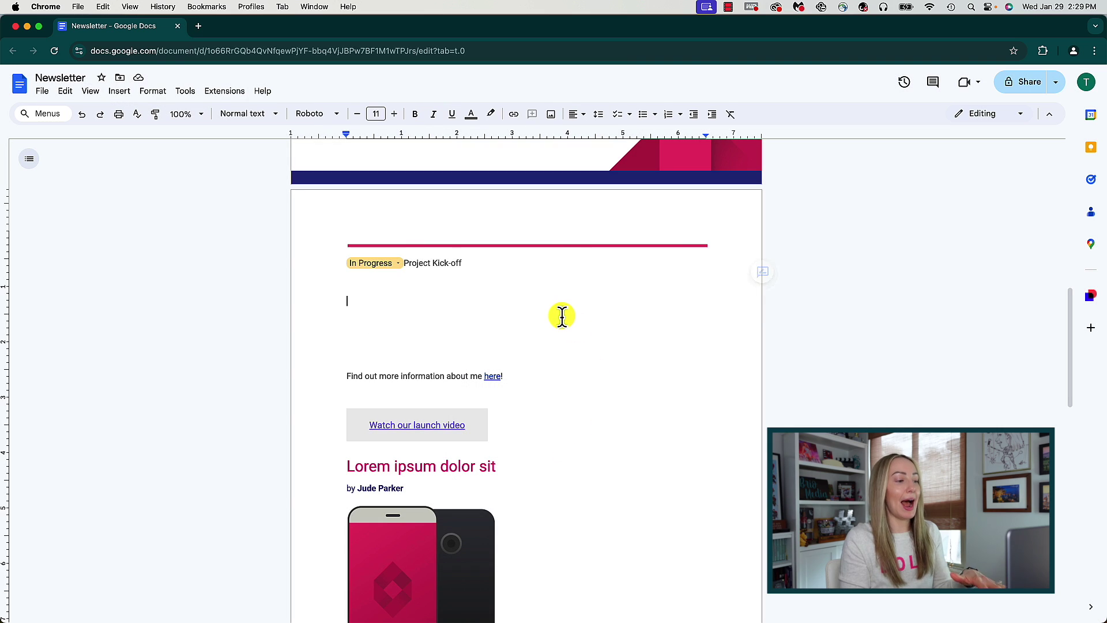
pyautogui.scroll(-2, 563, 316)
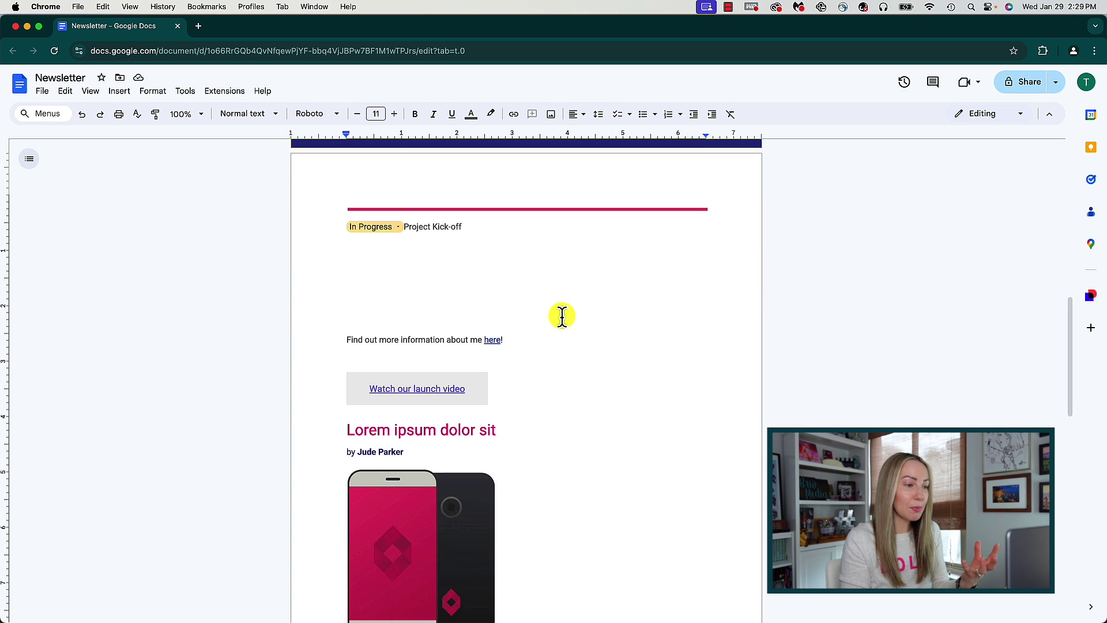
pyautogui.write('@')
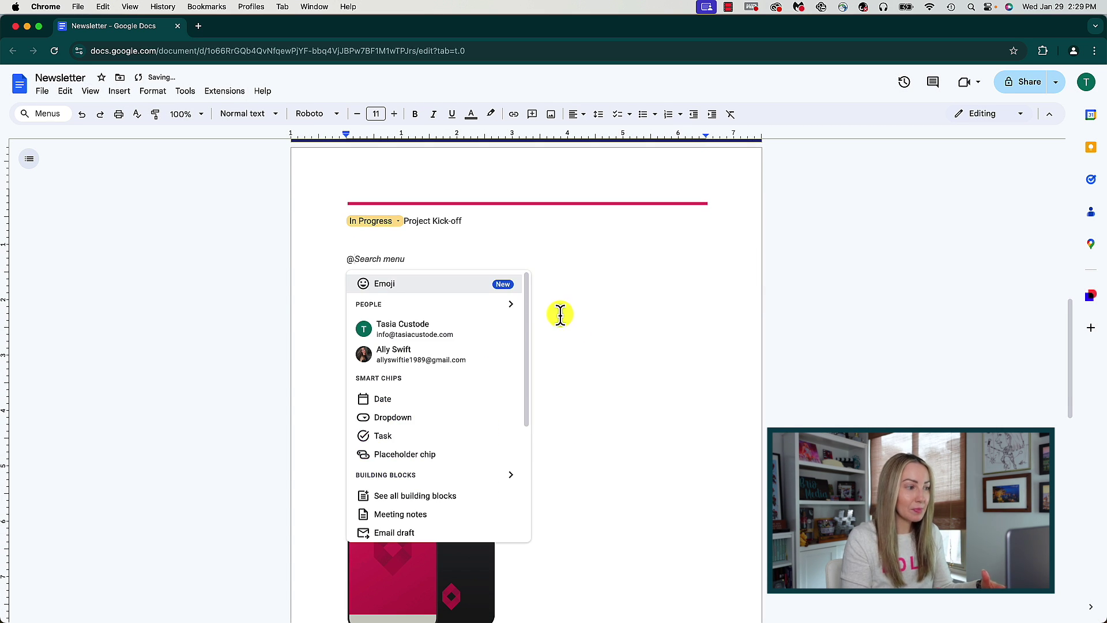
pyautogui.moveTo(530, 324); pyautogui.dragTo(527, 405)
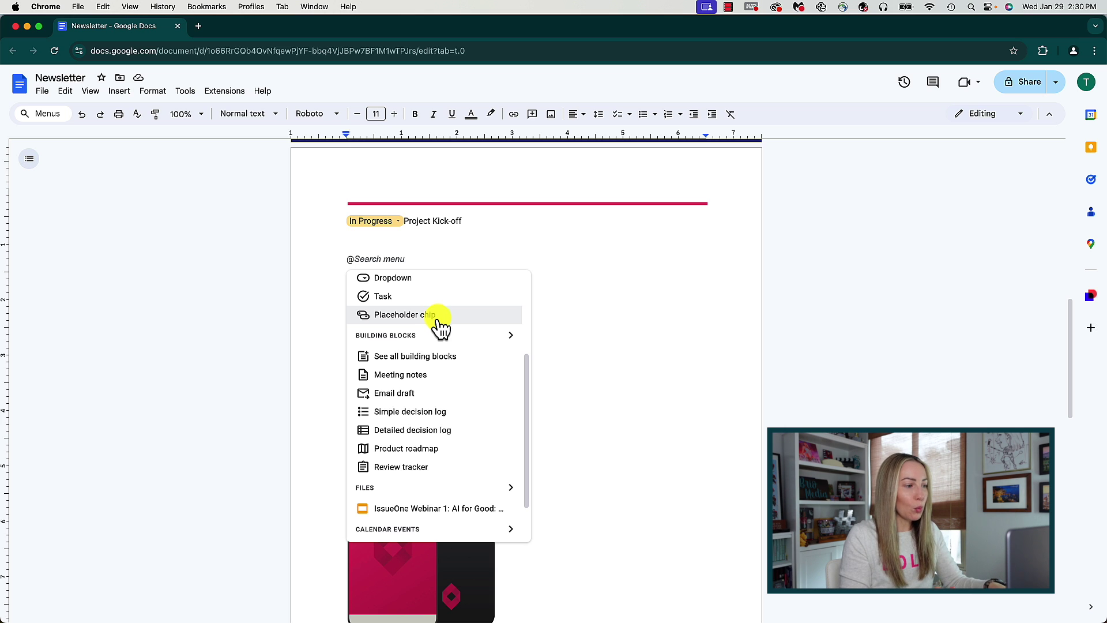
pyautogui.click(511, 339)
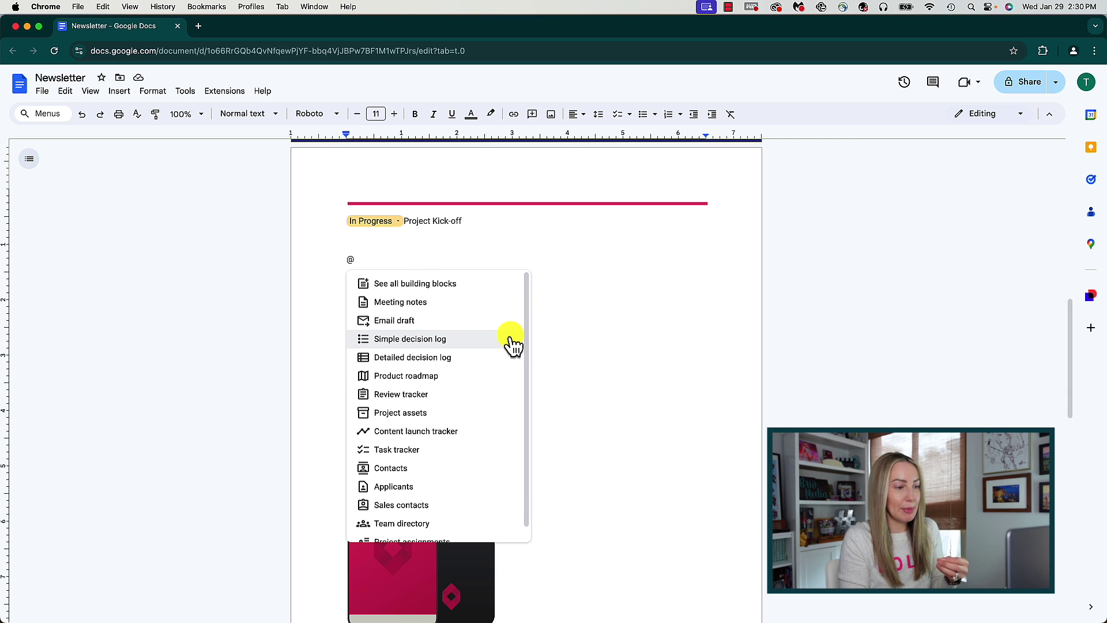
pyautogui.moveTo(527, 300)
pyautogui.mouseDown()
pyautogui.moveTo(525, 351)
pyautogui.moveTo(526, 313)
pyautogui.mouseUp()
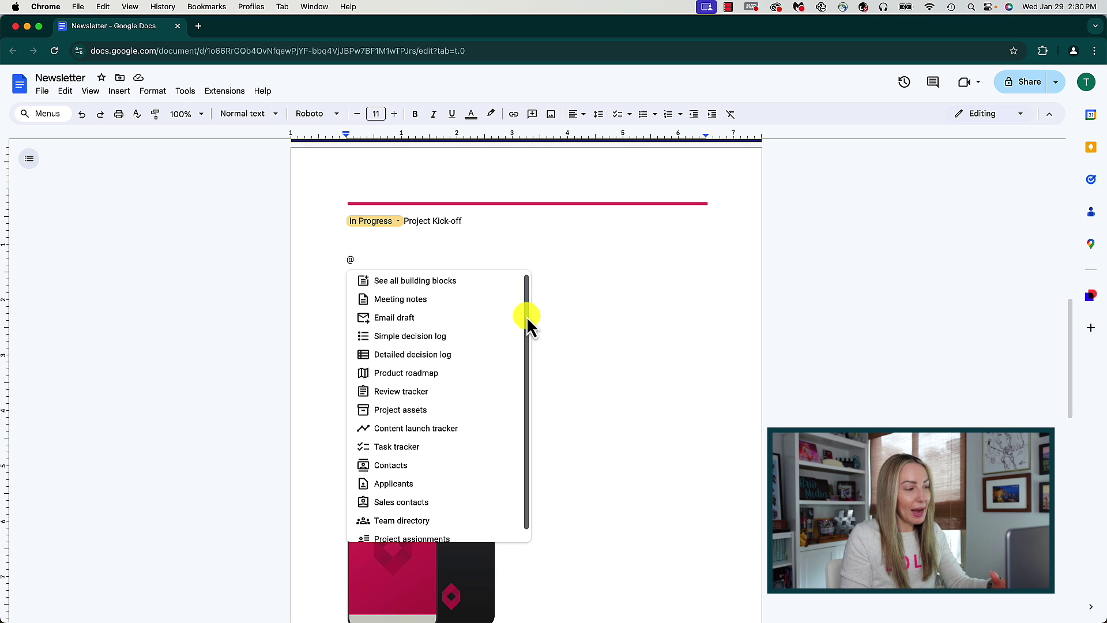
pyautogui.click(477, 272)
# Insert a file smart chip for the "IssueOne Webinar 1: AI for Good" presentation on the line below Project Kick-off
pyautogui.click(379, 259)
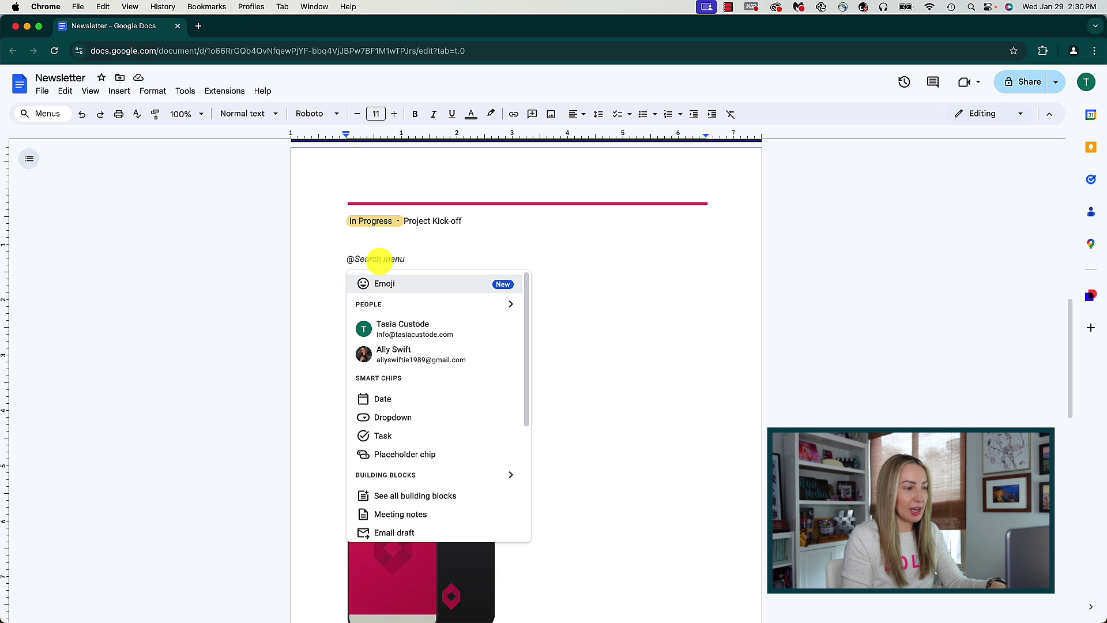
pyautogui.scroll(-2, 527, 323)
pyautogui.scroll(-5, 530, 334)
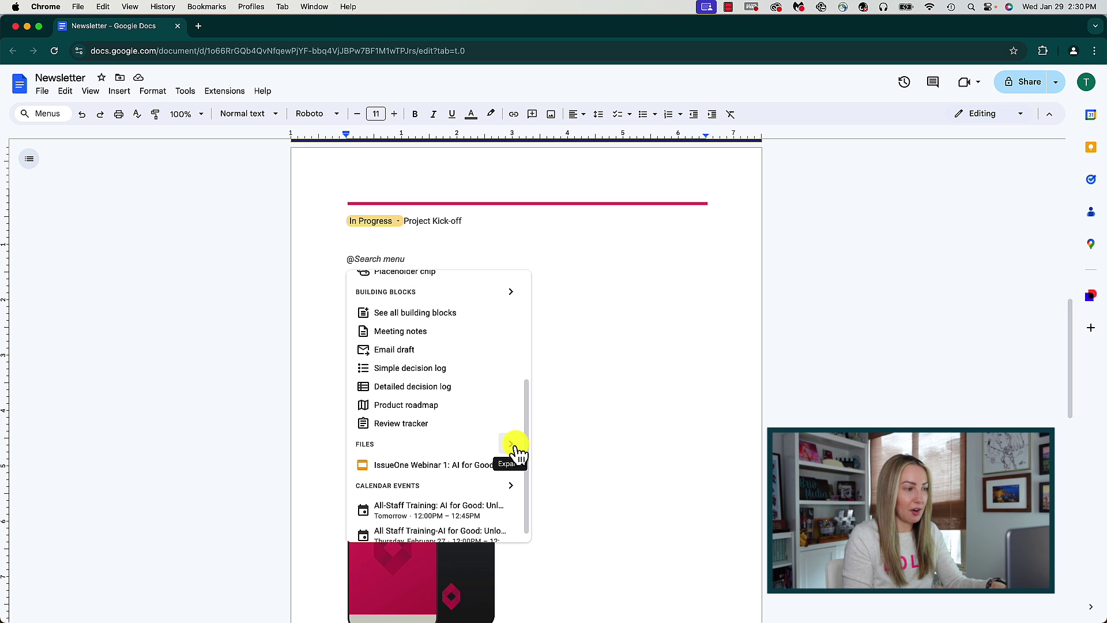
pyautogui.click(514, 447)
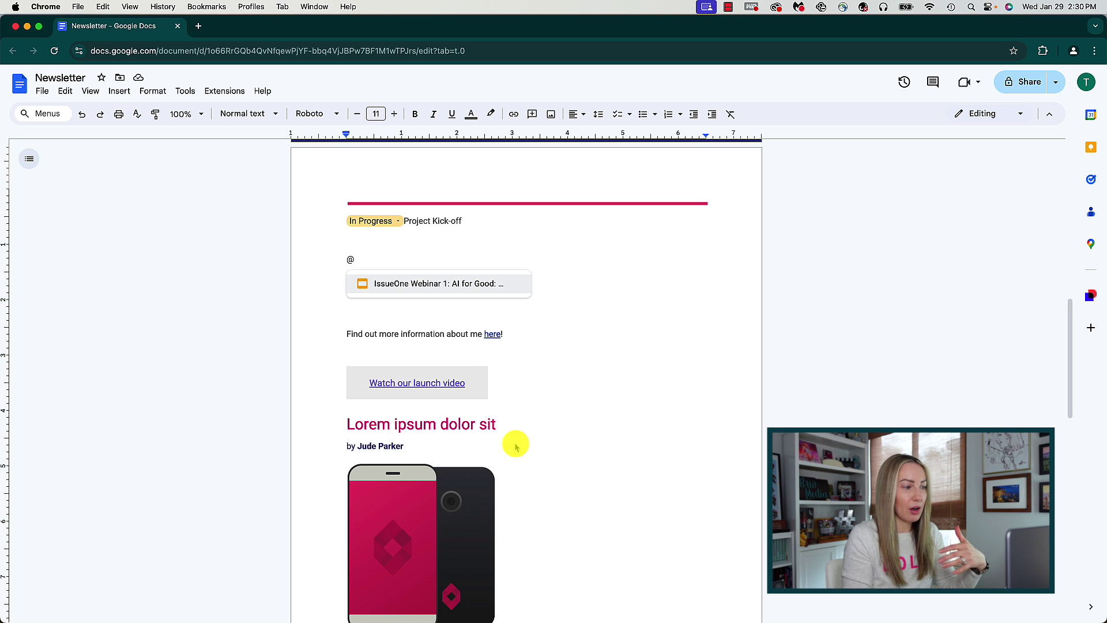
pyautogui.click(420, 288)
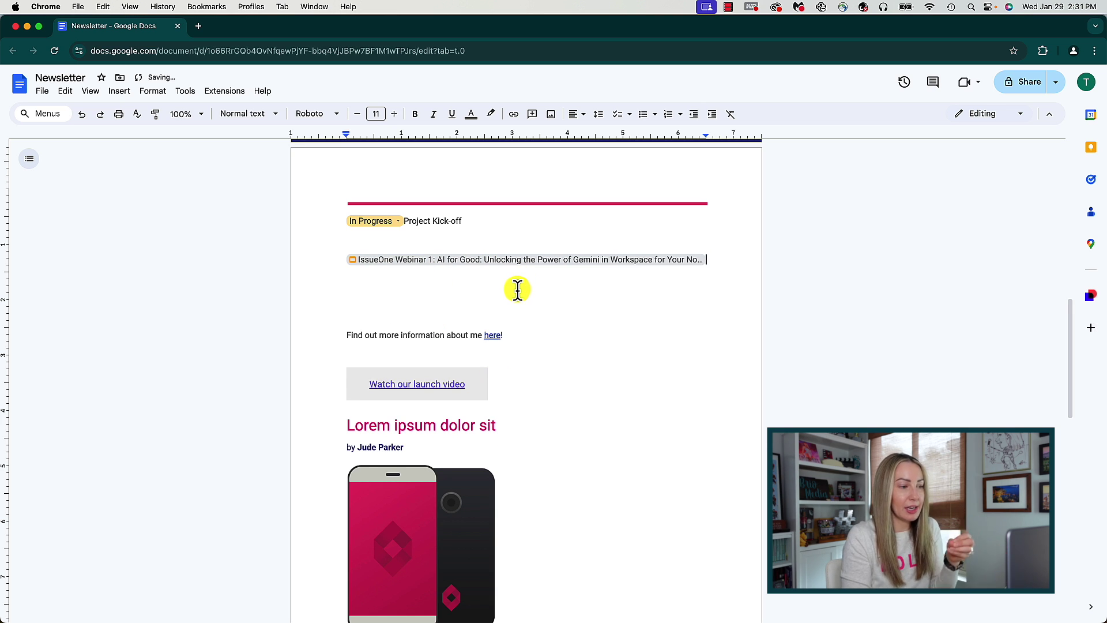
# Insert a place smart chip for Bellagio Hotel & Casino four lines below the file chip, replacing the trial search "look" with "bellagio"
pyautogui.press('Return')
pyautogui.press('Return')
pyautogui.press('Return')
pyautogui.press('Return')
pyautogui.write('@')
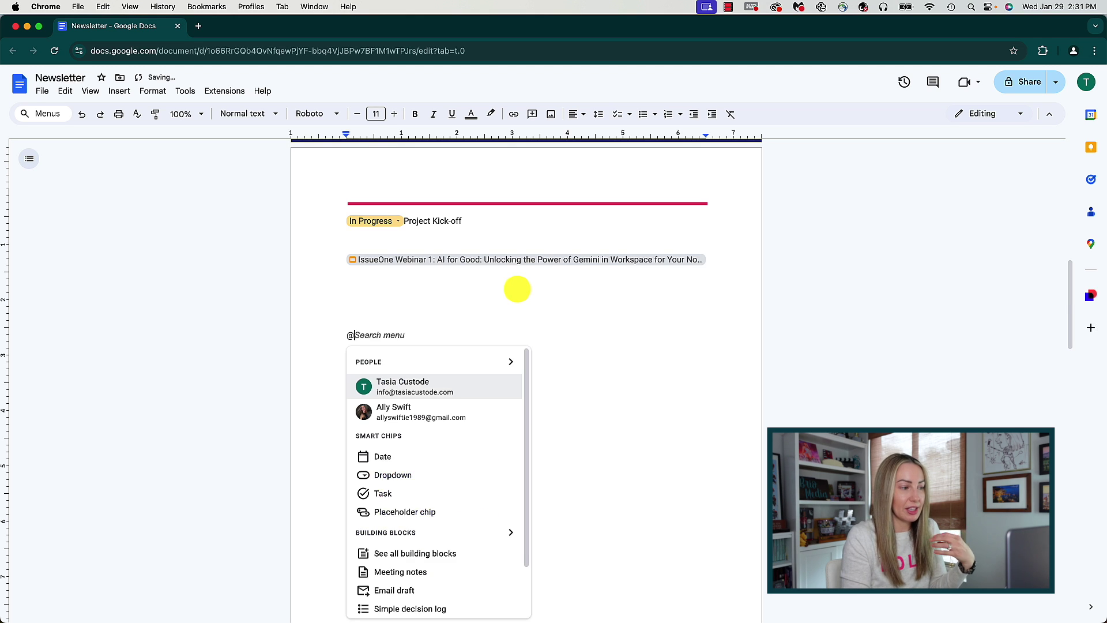
pyautogui.scroll(-3, 583, 283)
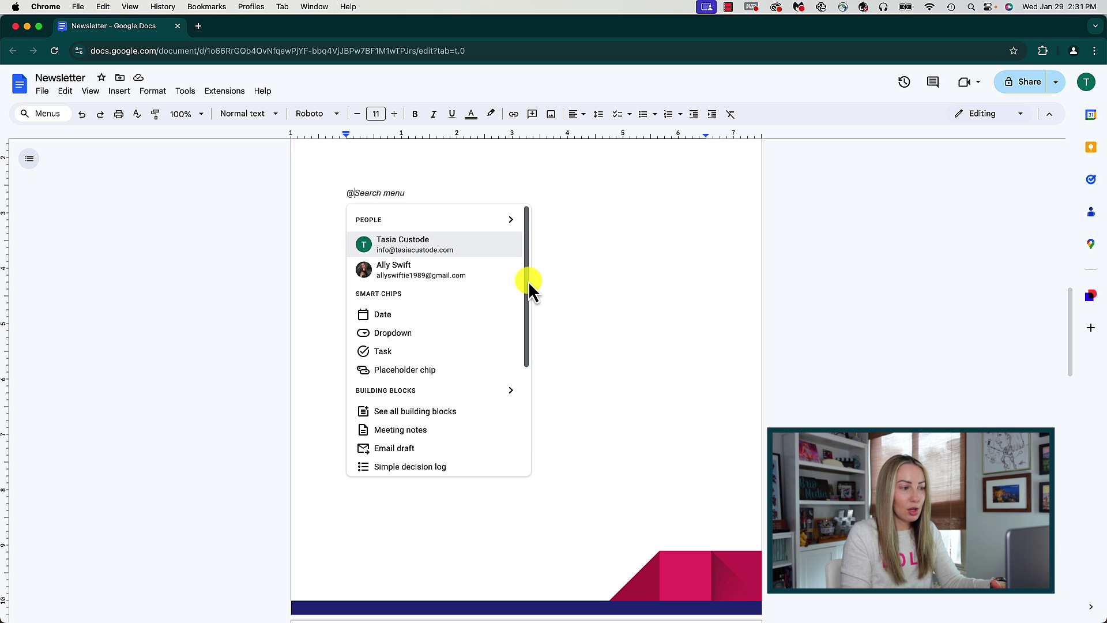
pyautogui.write('look')
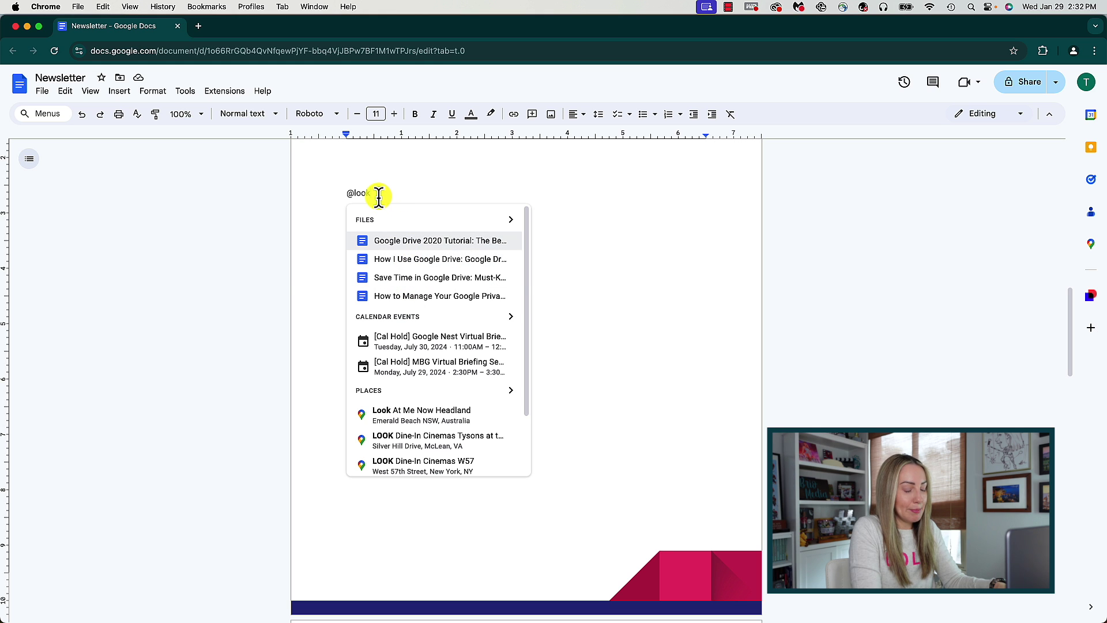
pyautogui.moveTo(376, 193); pyautogui.dragTo(356, 192)
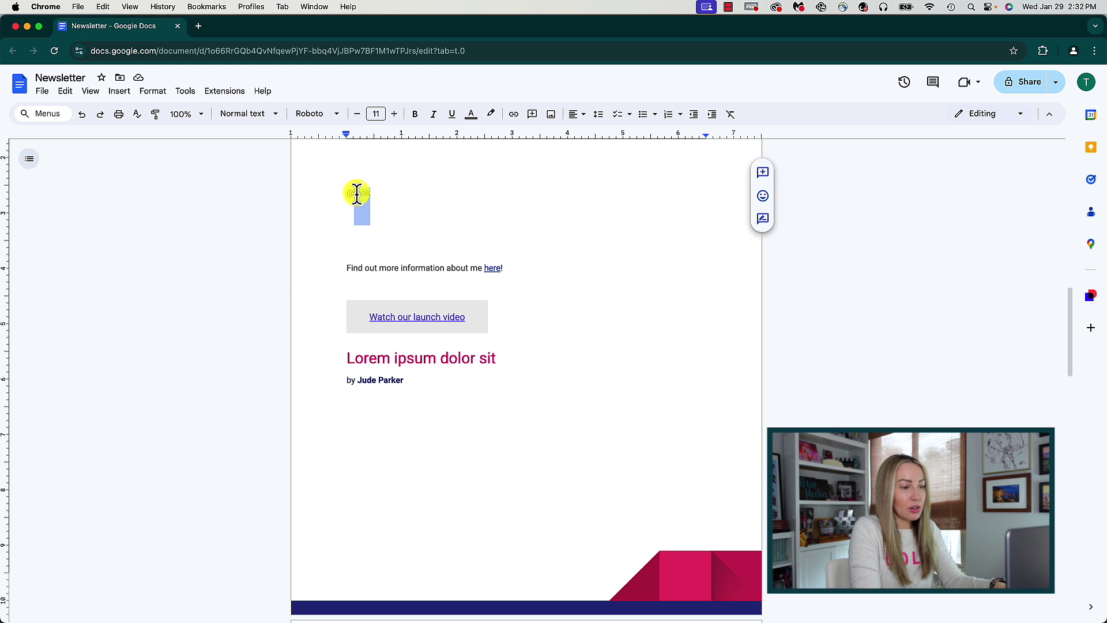
pyautogui.write('bell')
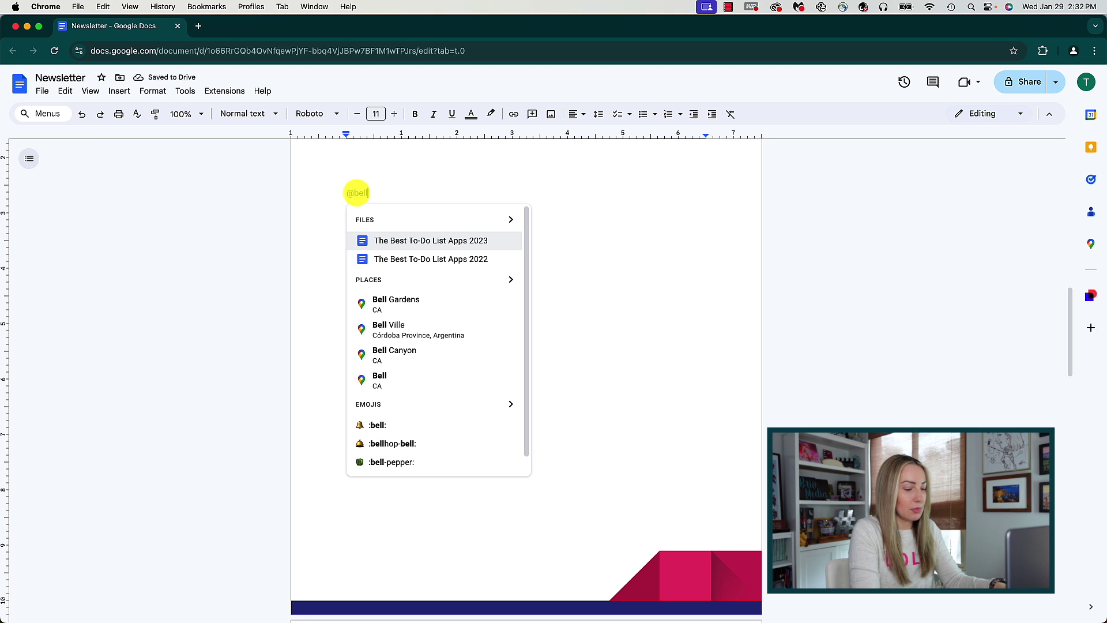
pyautogui.write('agio')
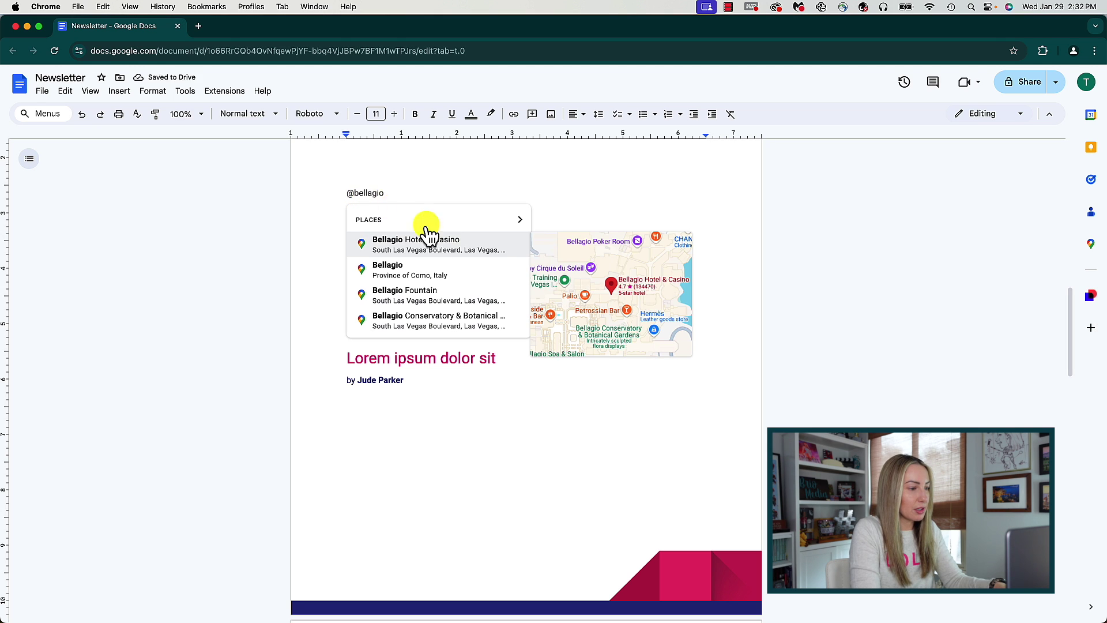
pyautogui.click(453, 256)
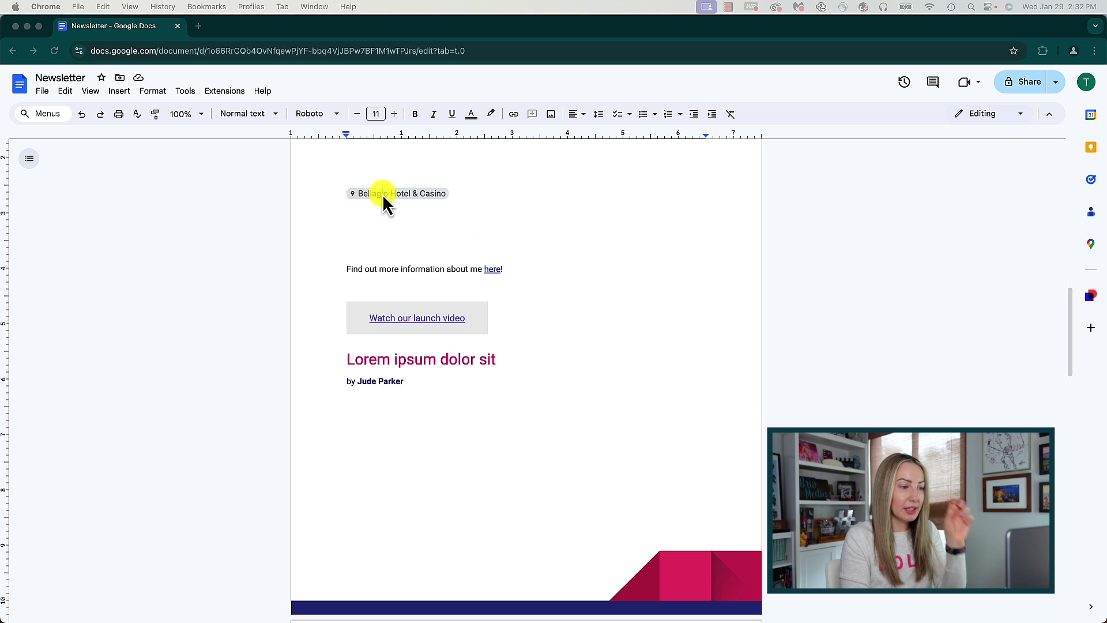
pyautogui.moveTo(386, 193)
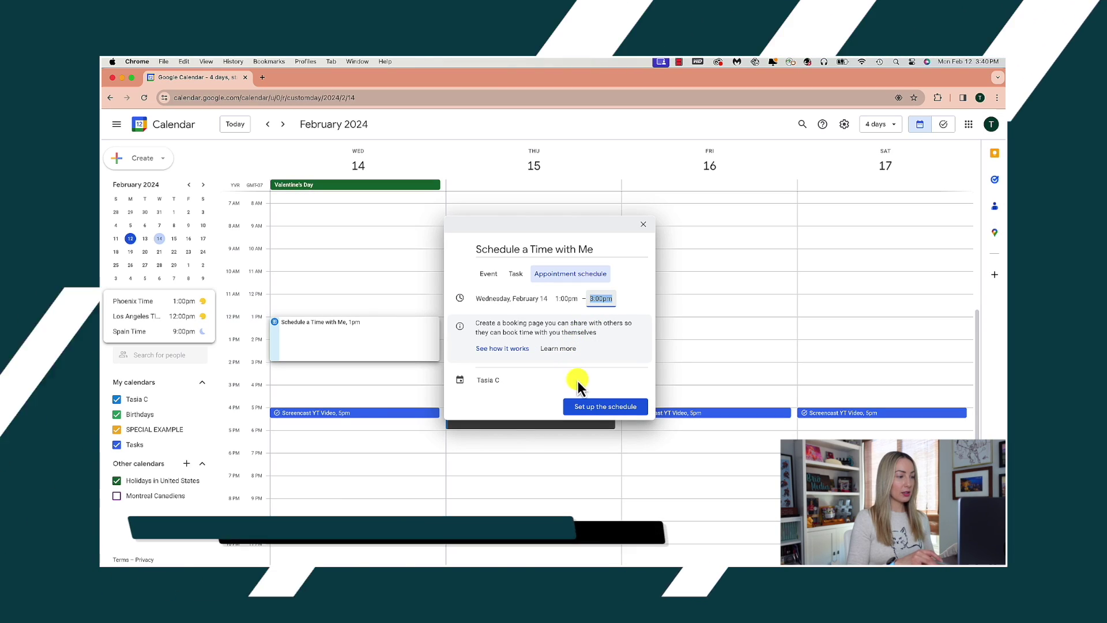
pyautogui.click(600, 409)
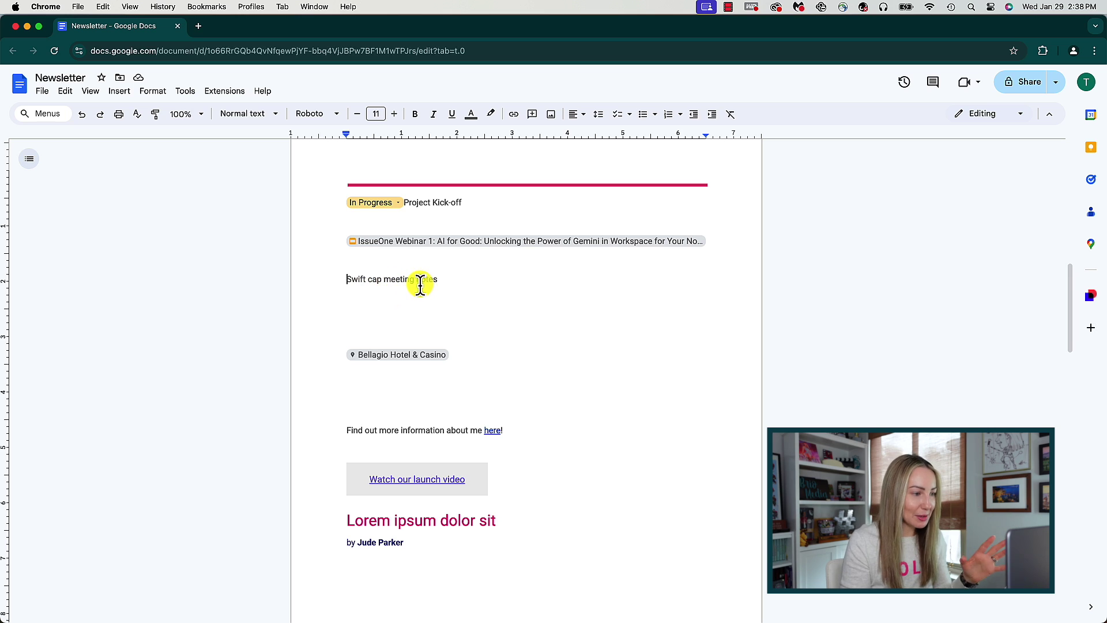
# Change the capitalization of the line "Swift cap meeting notes" to Title Case
pyautogui.tripleClick(384, 282)
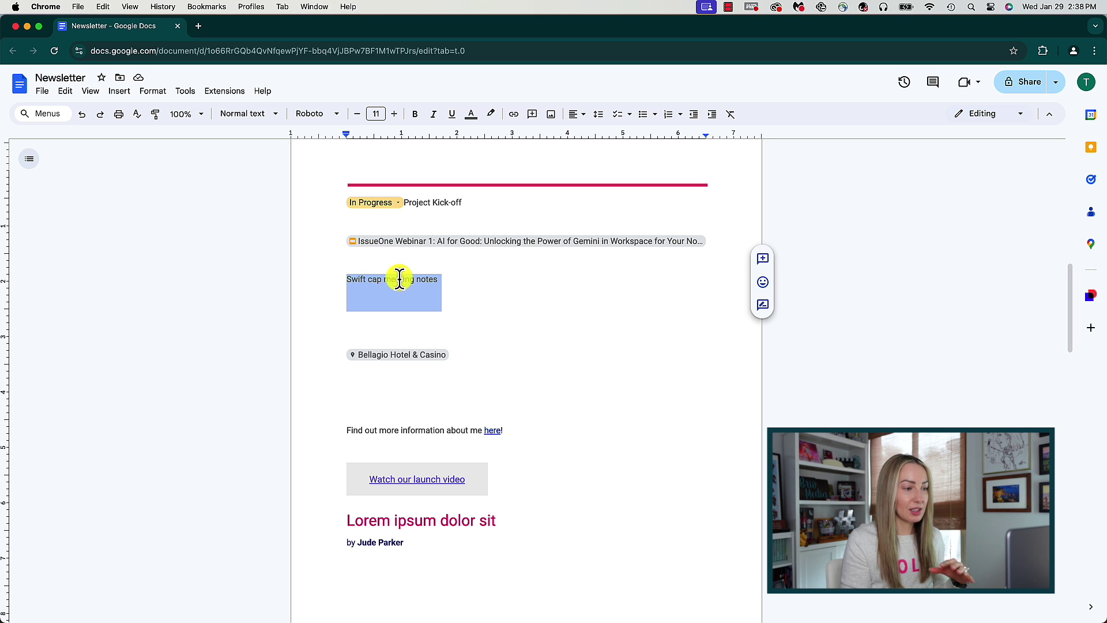
pyautogui.click(154, 91)
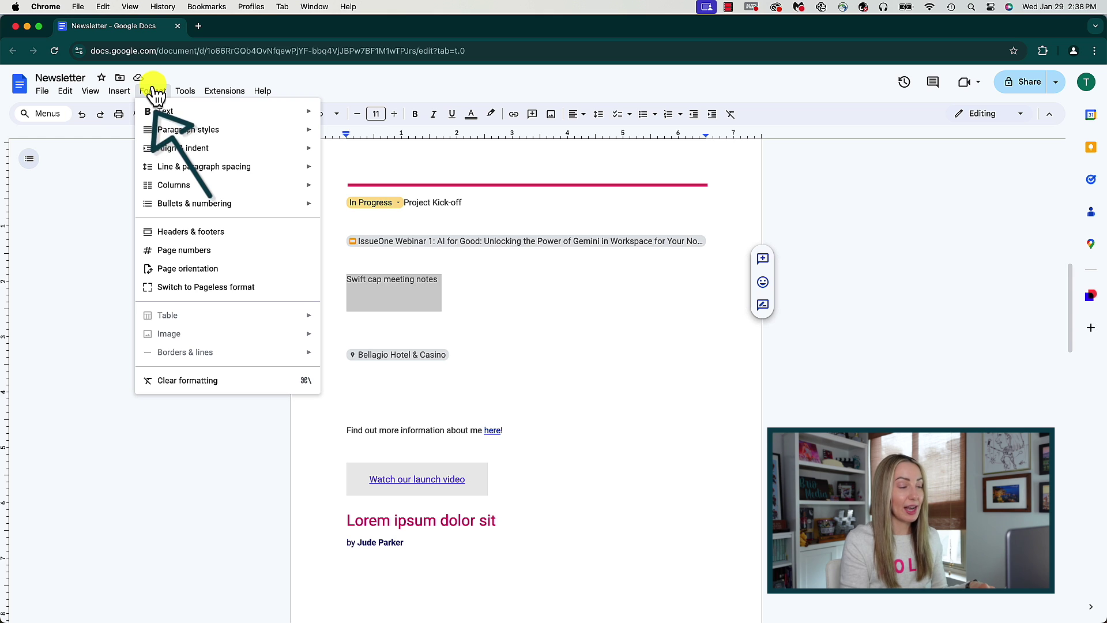
pyautogui.moveTo(303, 115)
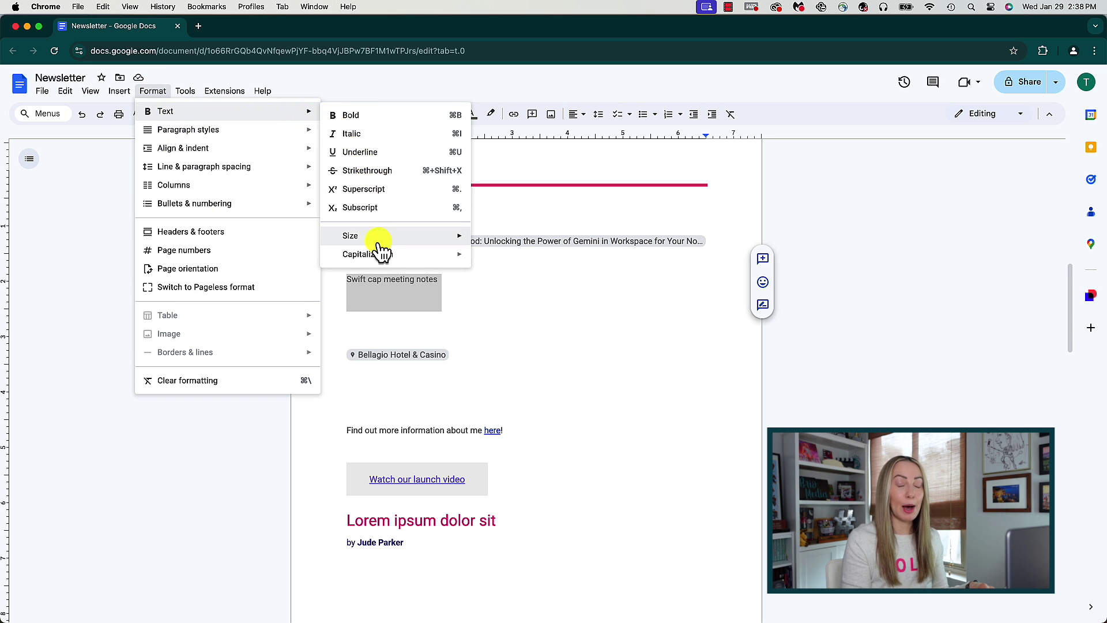
pyautogui.moveTo(383, 254)
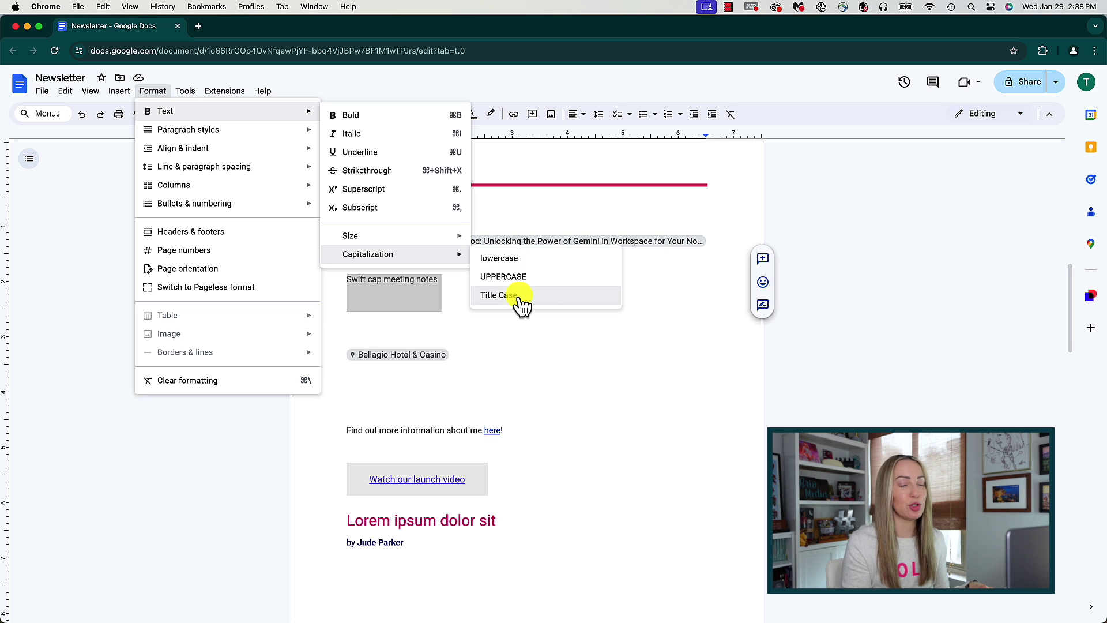
pyautogui.click(546, 298)
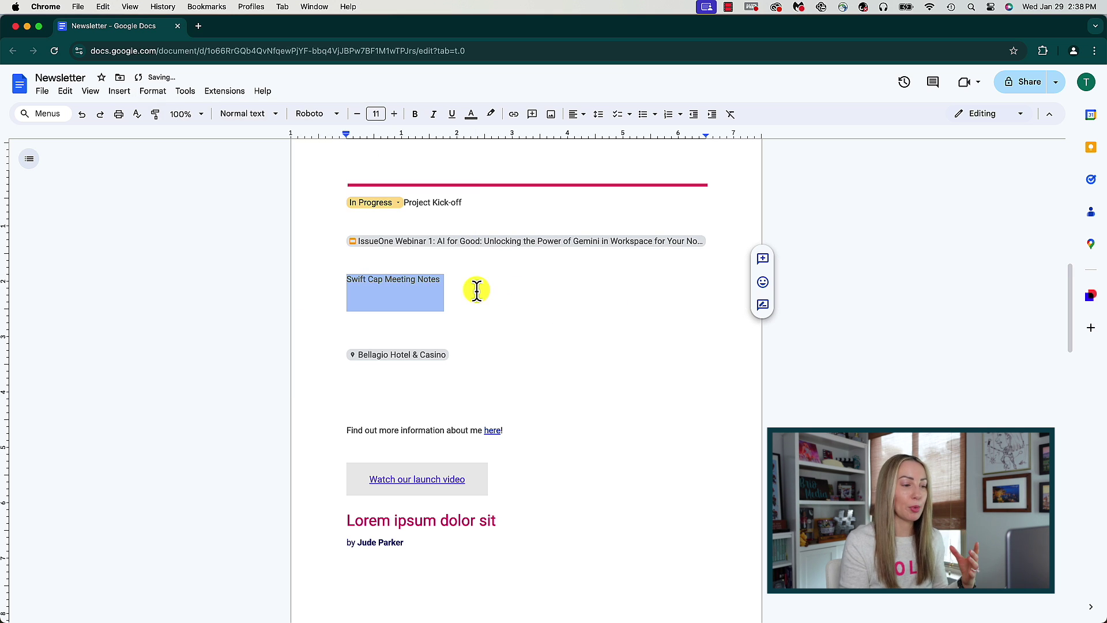
pyautogui.moveTo(462, 281); pyautogui.dragTo(343, 278)
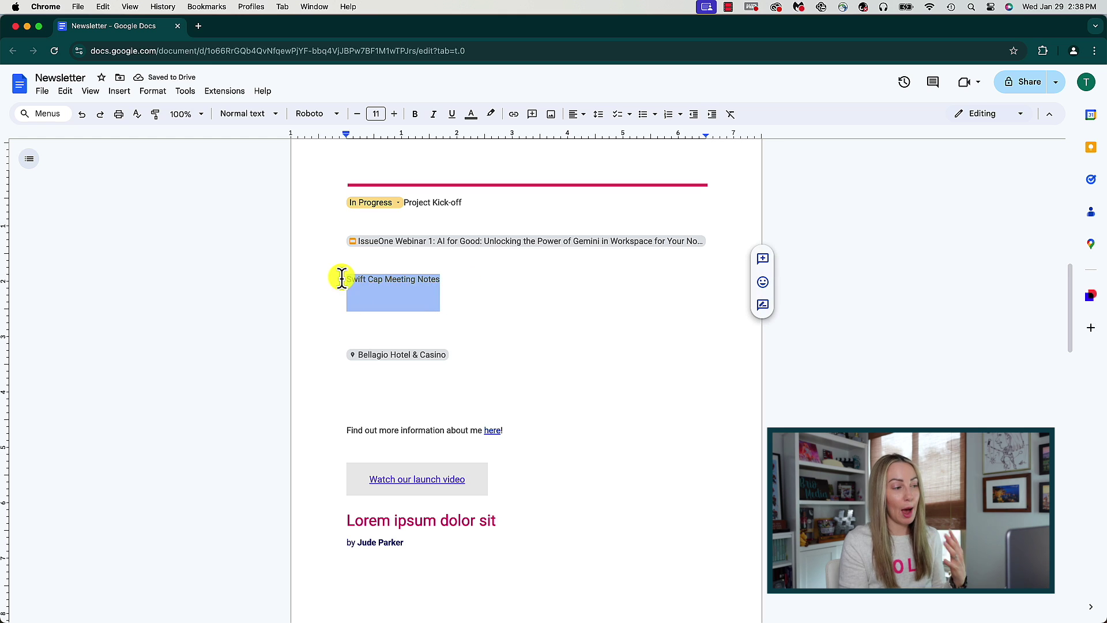
pyautogui.click(336, 280)
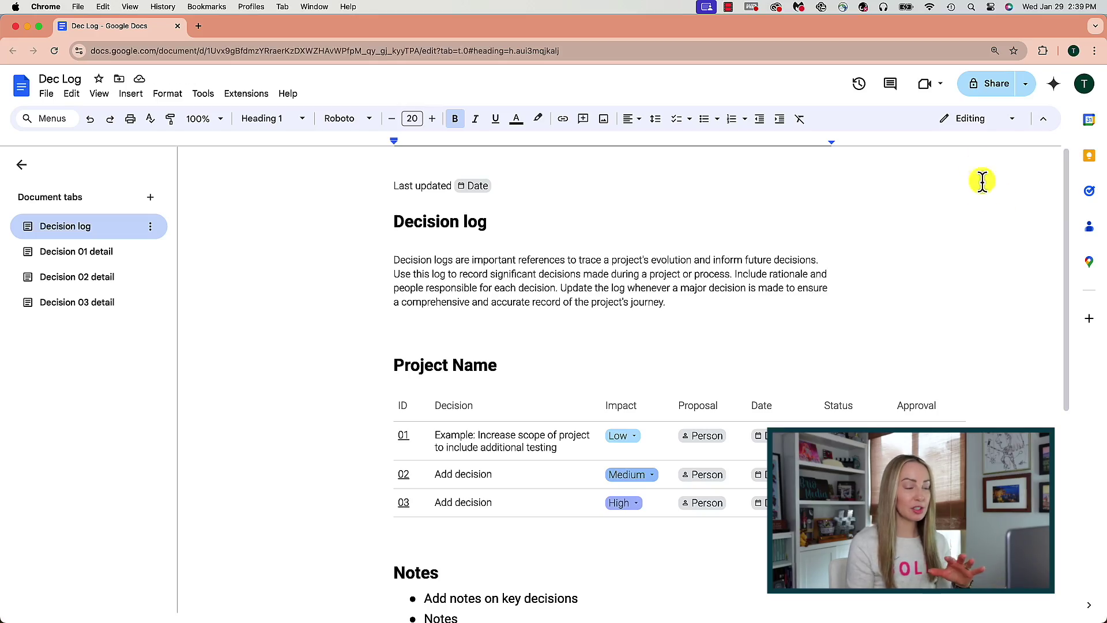
# Share the Dec Log document by setting its general access to Anyone with the link
pyautogui.click(979, 87)
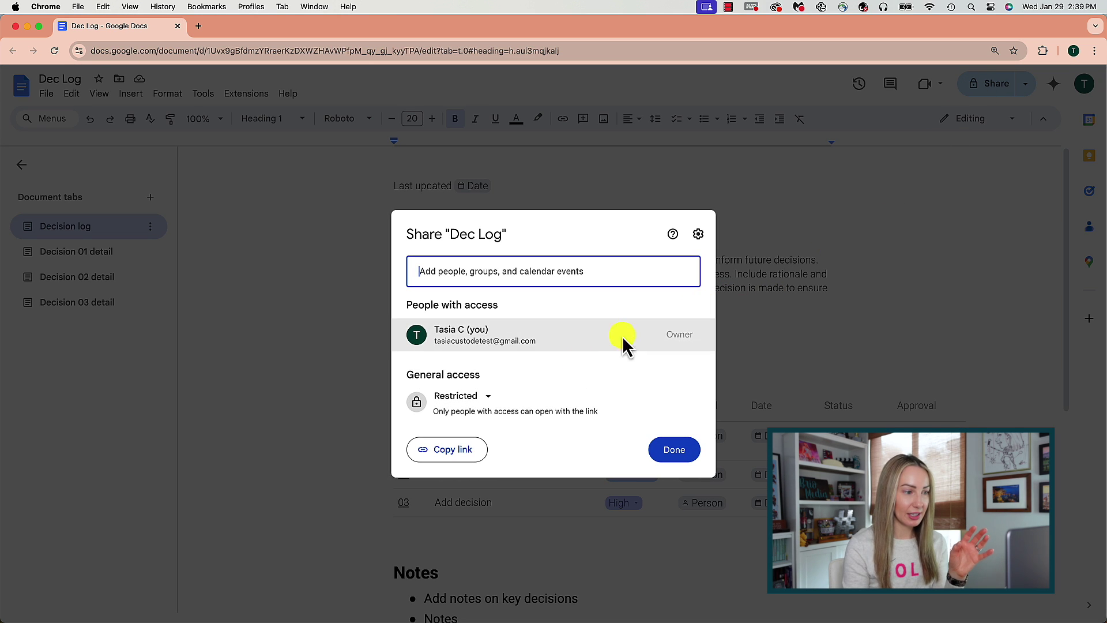
pyautogui.click(490, 398)
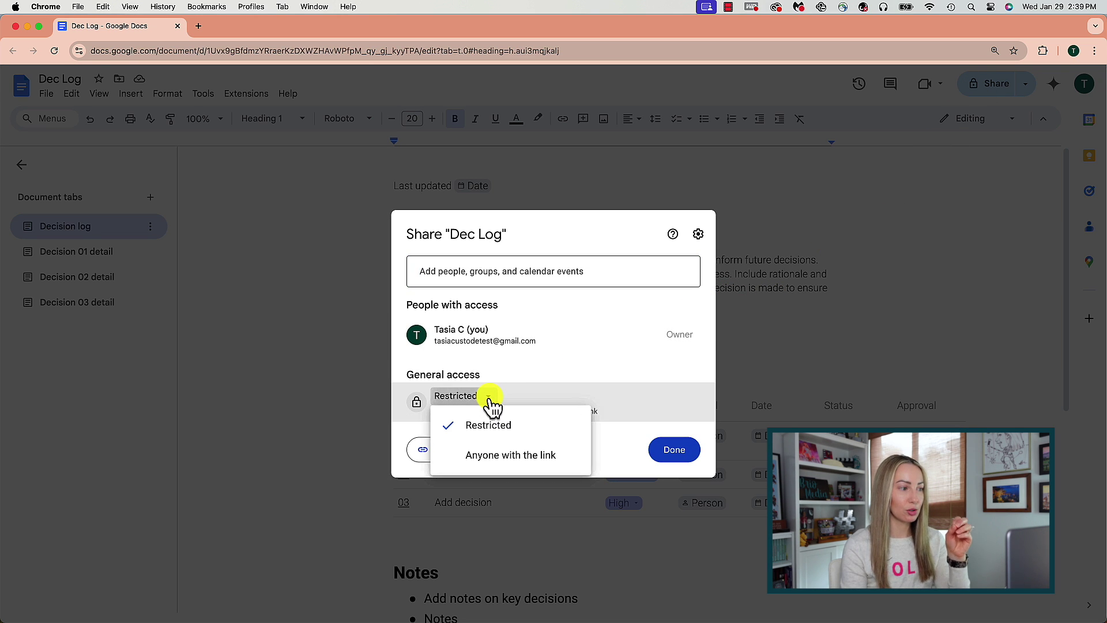
pyautogui.click(516, 457)
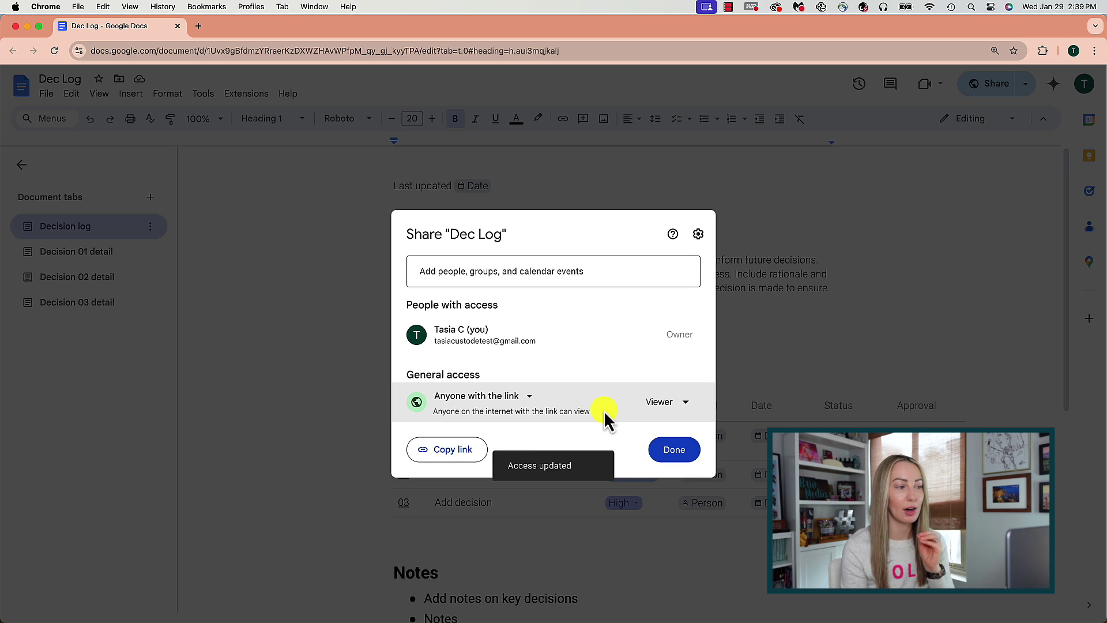
pyautogui.click(672, 451)
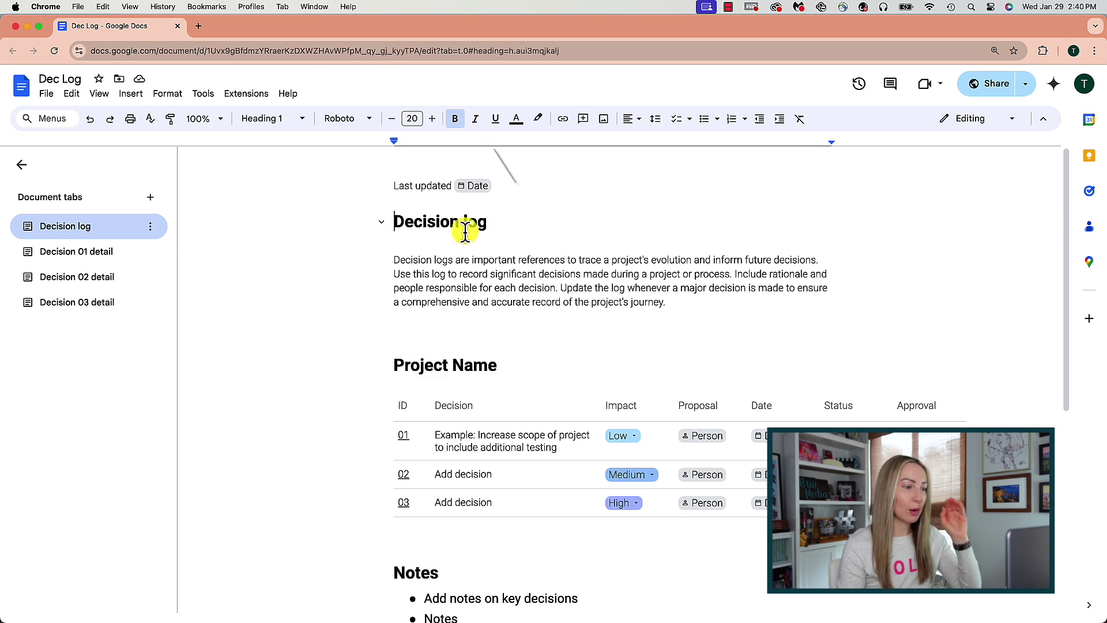
# Replace the ending "edit?tab=t.0" in the Dec Log document's web address with "copy" and copy the full address
pyautogui.click(397, 261)
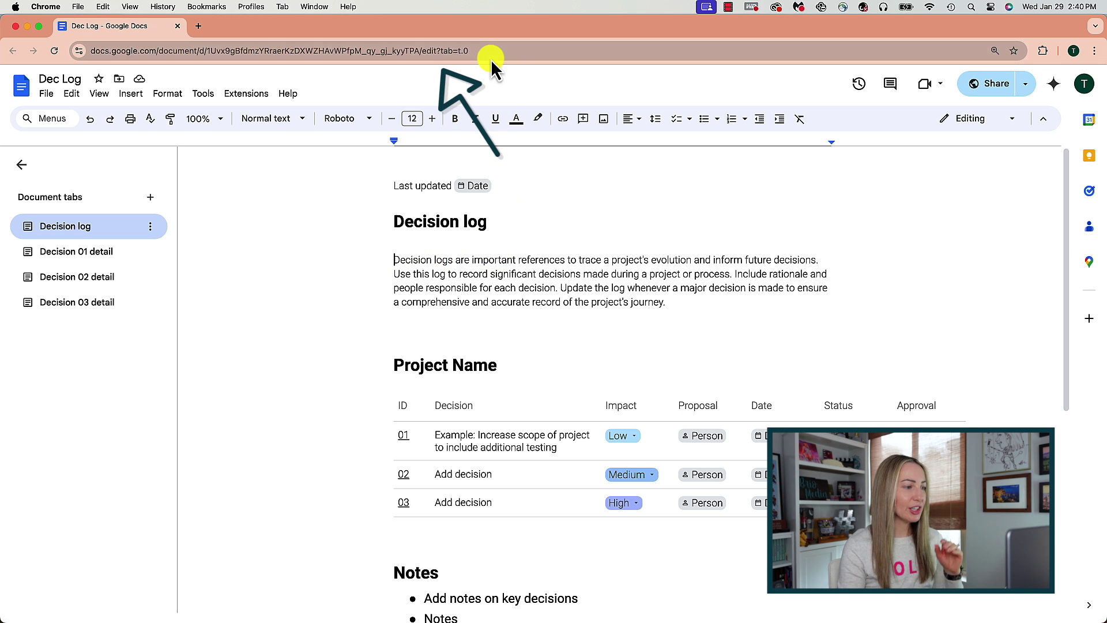
pyautogui.click(425, 53)
pyautogui.moveTo(440, 53); pyautogui.dragTo(524, 53)
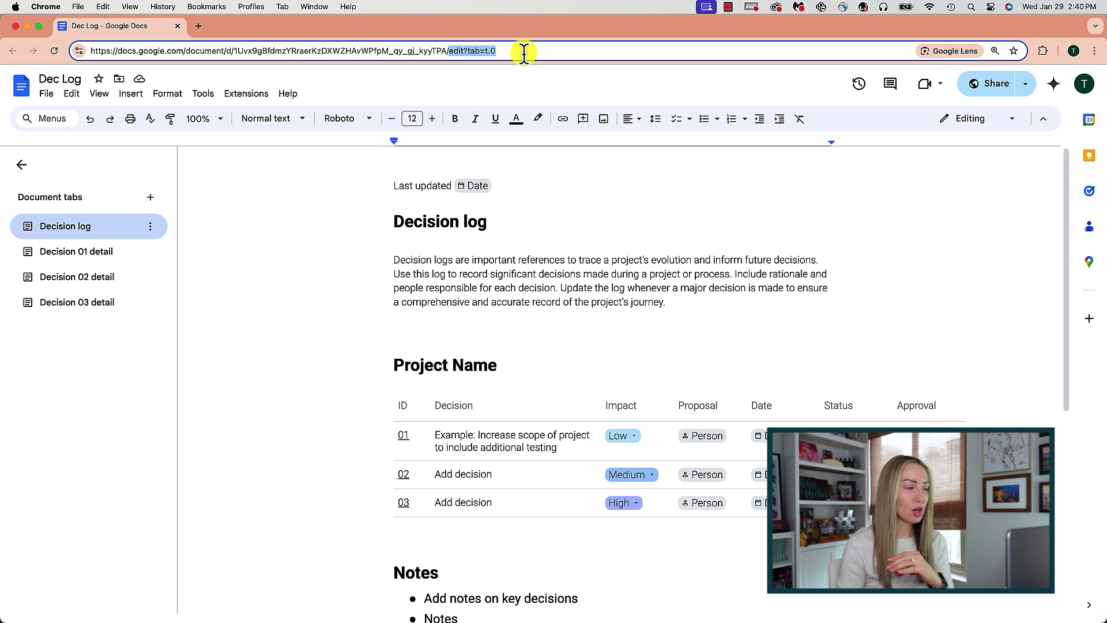
pyautogui.press('BackSpace')
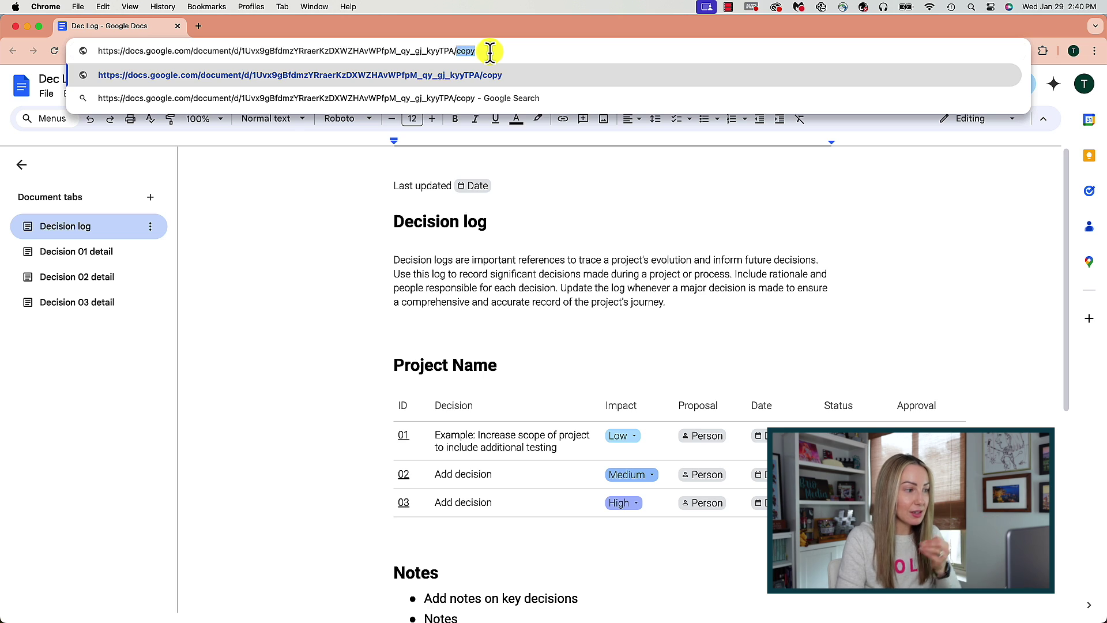
pyautogui.press('super+a')
pyautogui.press('super+c')
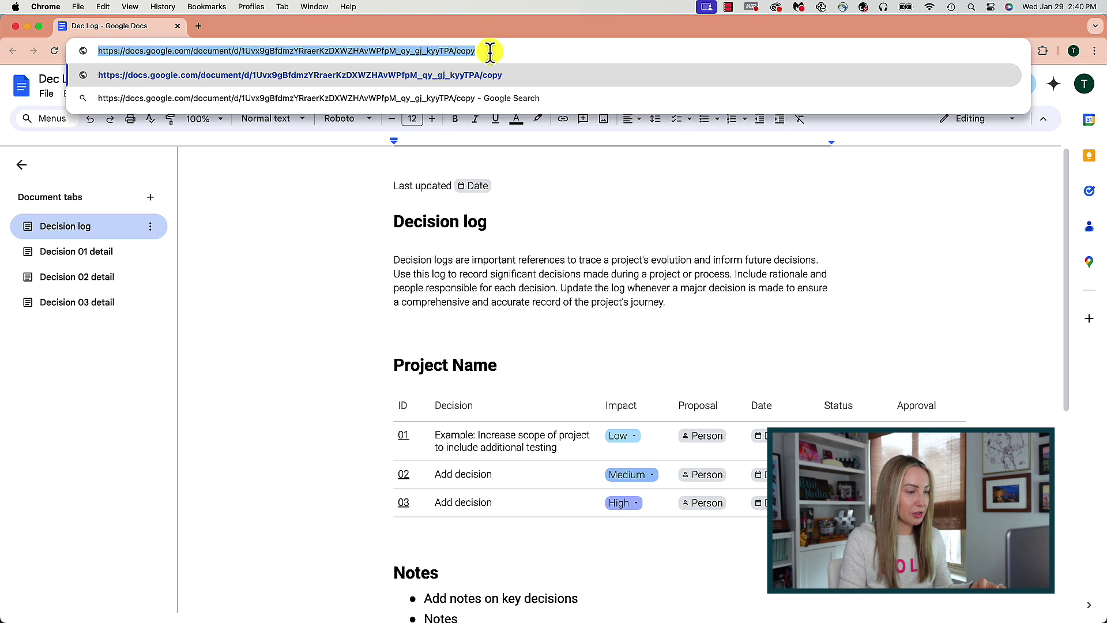
# Open the copied Dec Log link ending in "copy" in a new browser window
pyautogui.press('super+n')
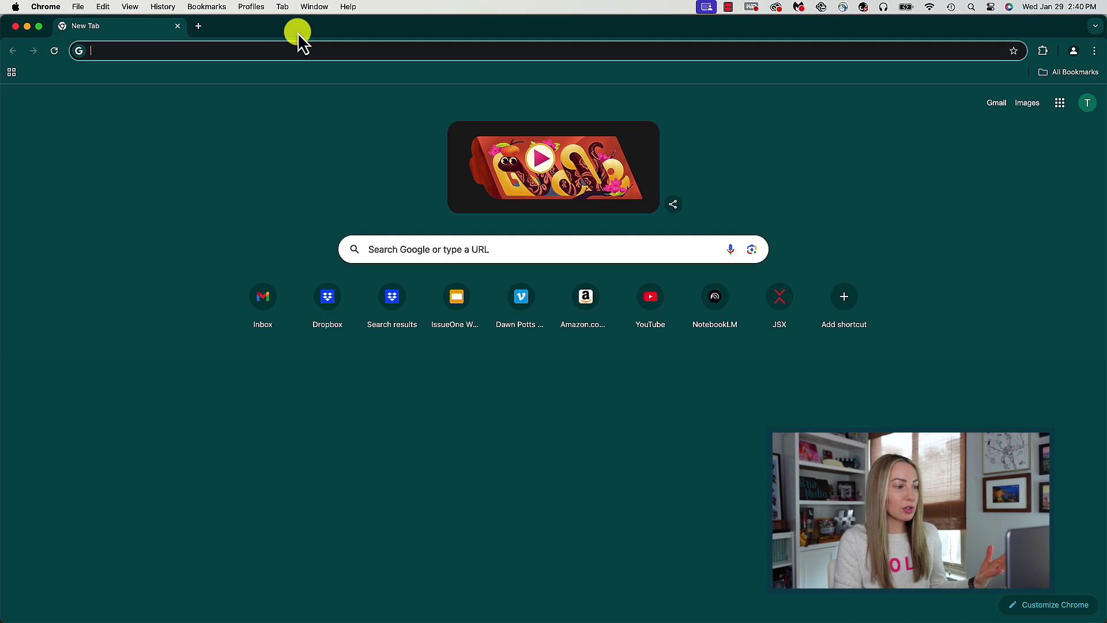
pyautogui.press('super+v')
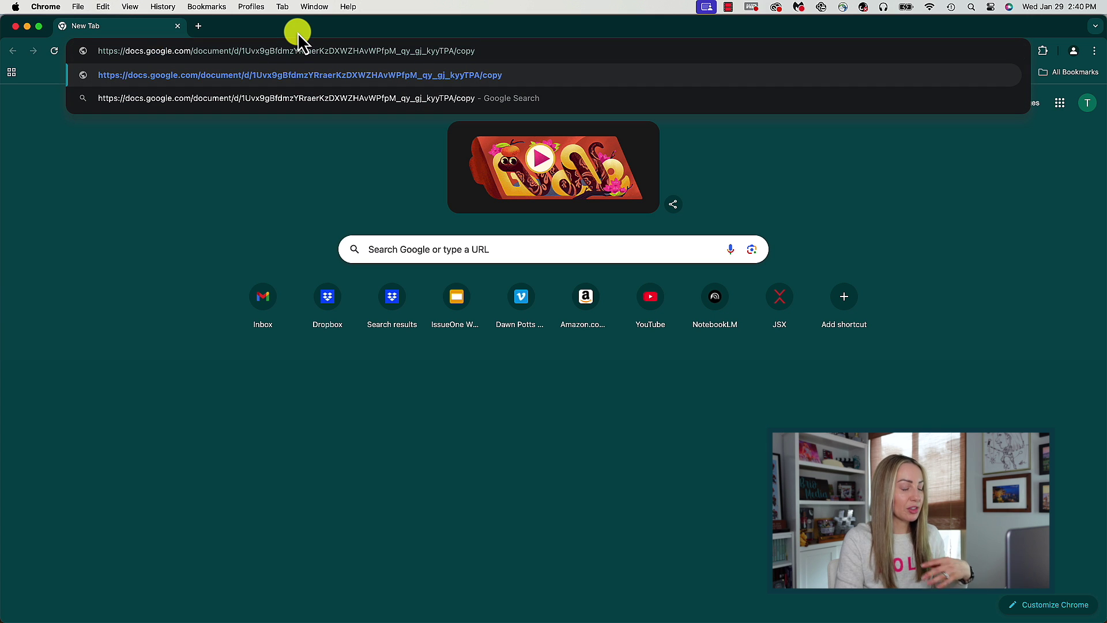
pyautogui.press('Return')
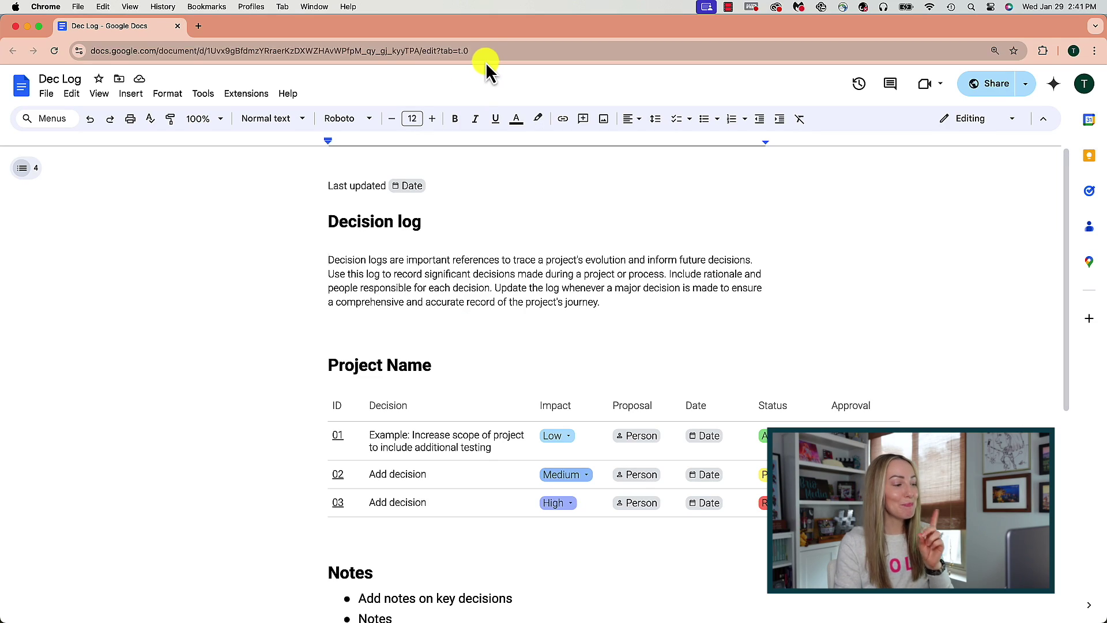
# Replace the ending "edit?tab=t.0" in the Dec Log document's web address with "preview" and copy the full address
pyautogui.click(476, 50)
pyautogui.moveTo(507, 51); pyautogui.dragTo(447, 51)
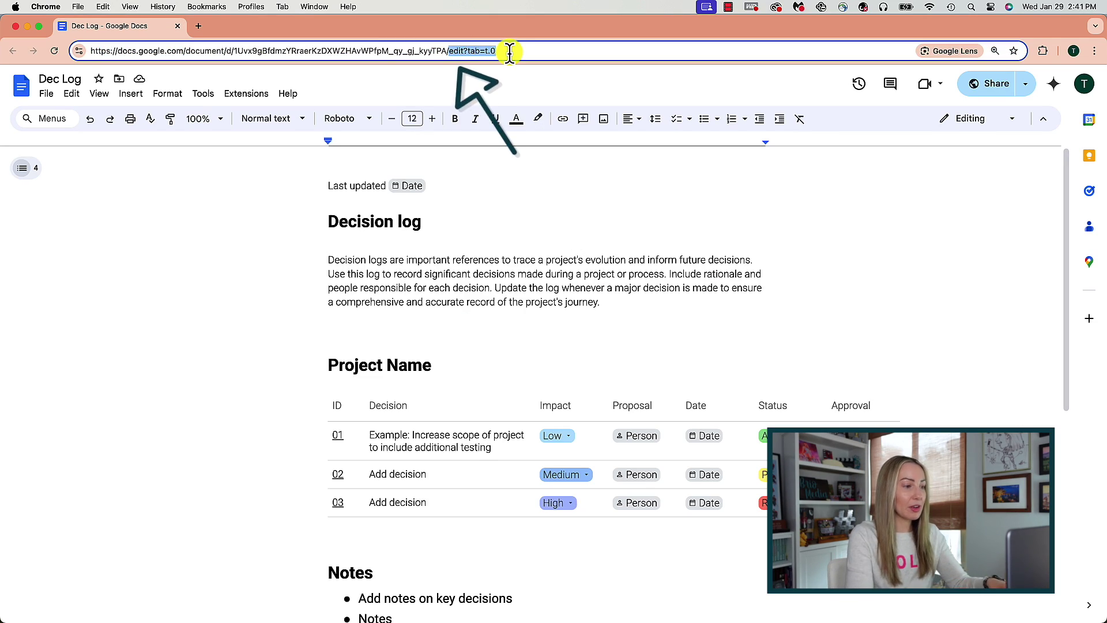
pyautogui.write('preview')
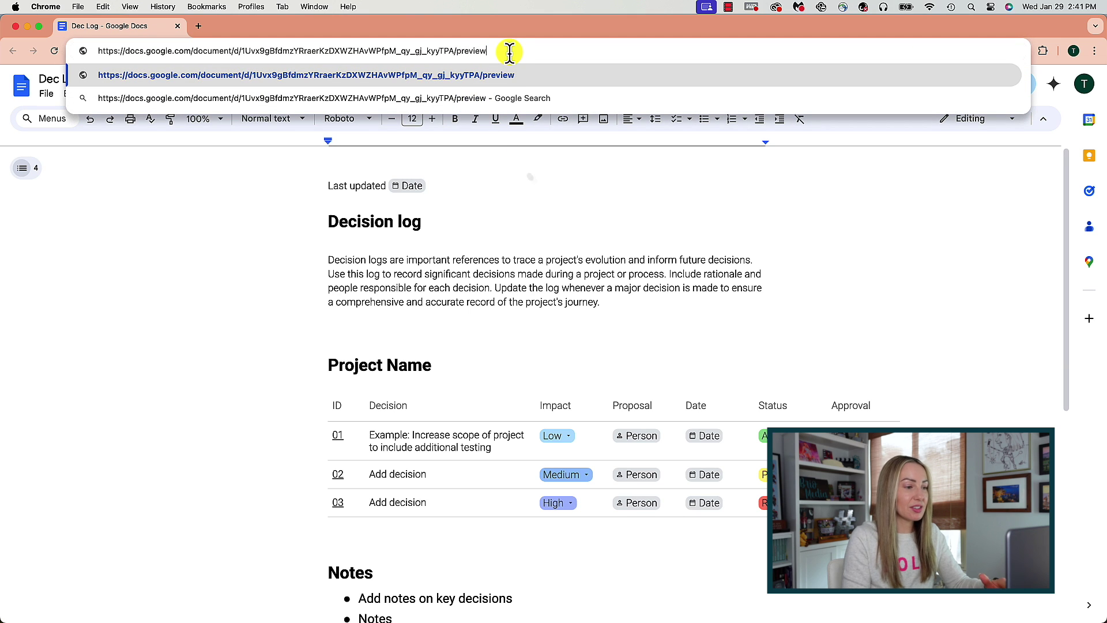
pyautogui.tripleClick(502, 52)
pyautogui.press('super+c')
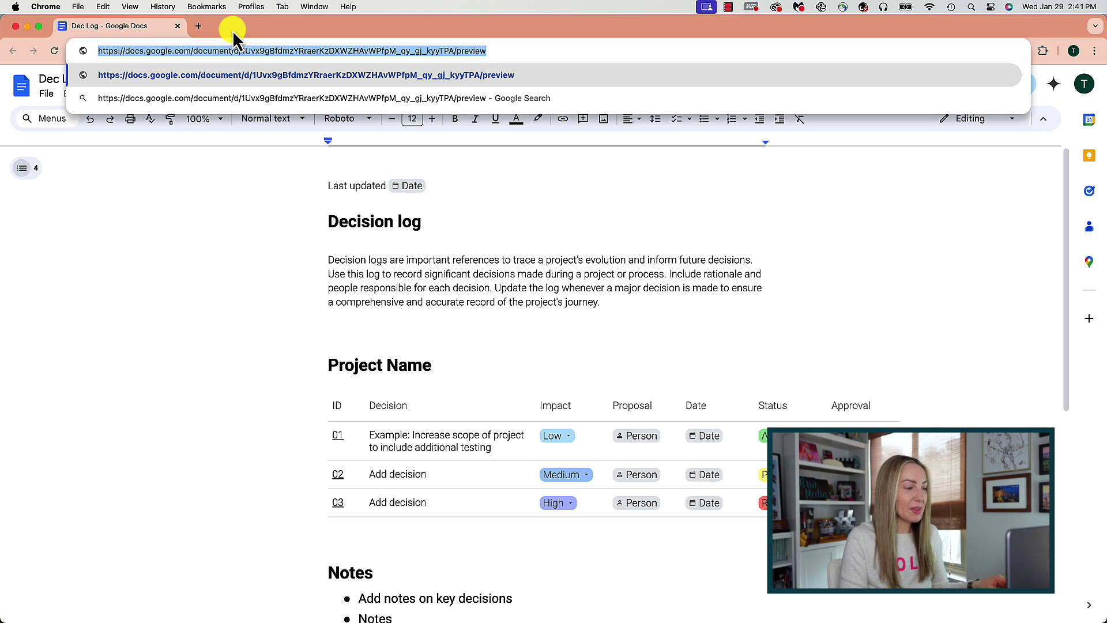
# Open the copied Dec Log preview link in a new tab of the window holding the Make a copy page
pyautogui.press('Return')
pyautogui.press('super+t')
pyautogui.press('super+v')
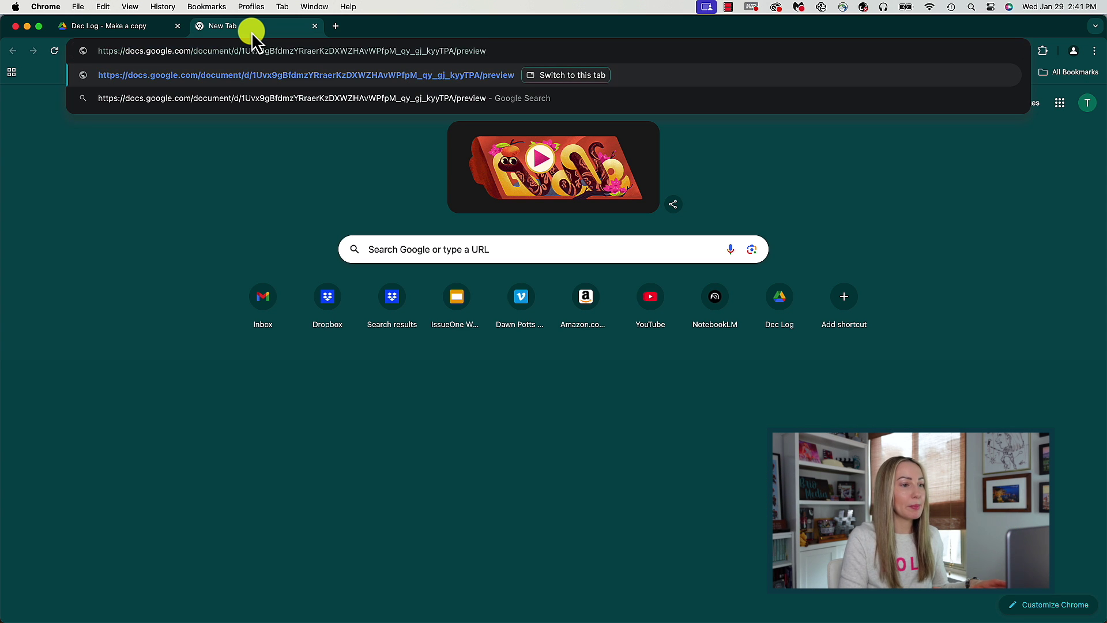
pyautogui.press('Return')
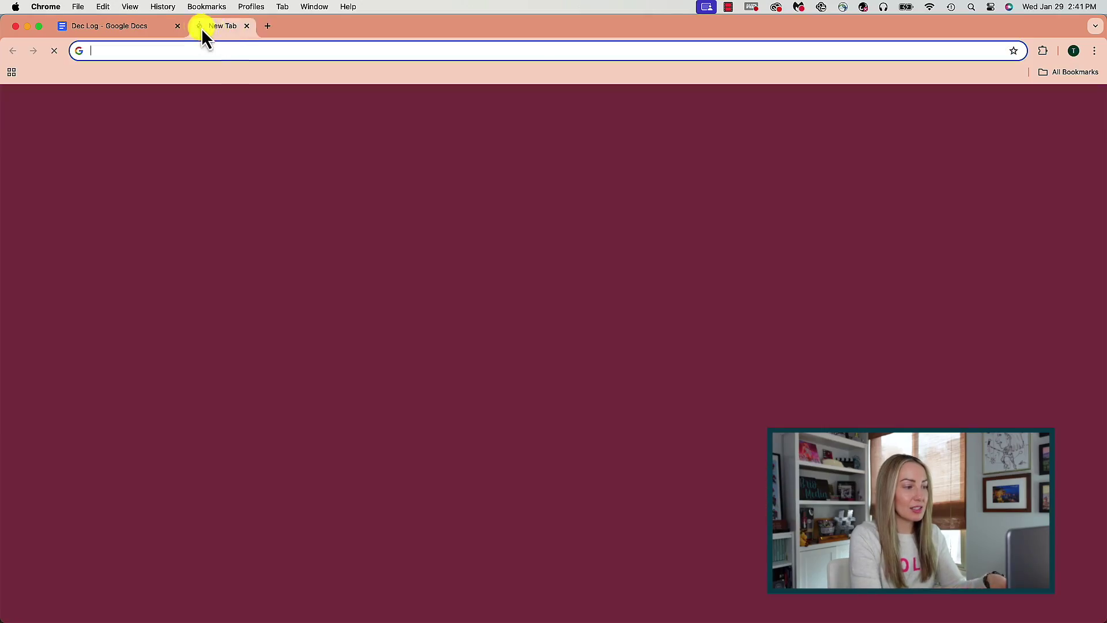
# Create a blank Google Docs document through the web address doc.new
pyautogui.write('doc.new')
pyautogui.press('Return')
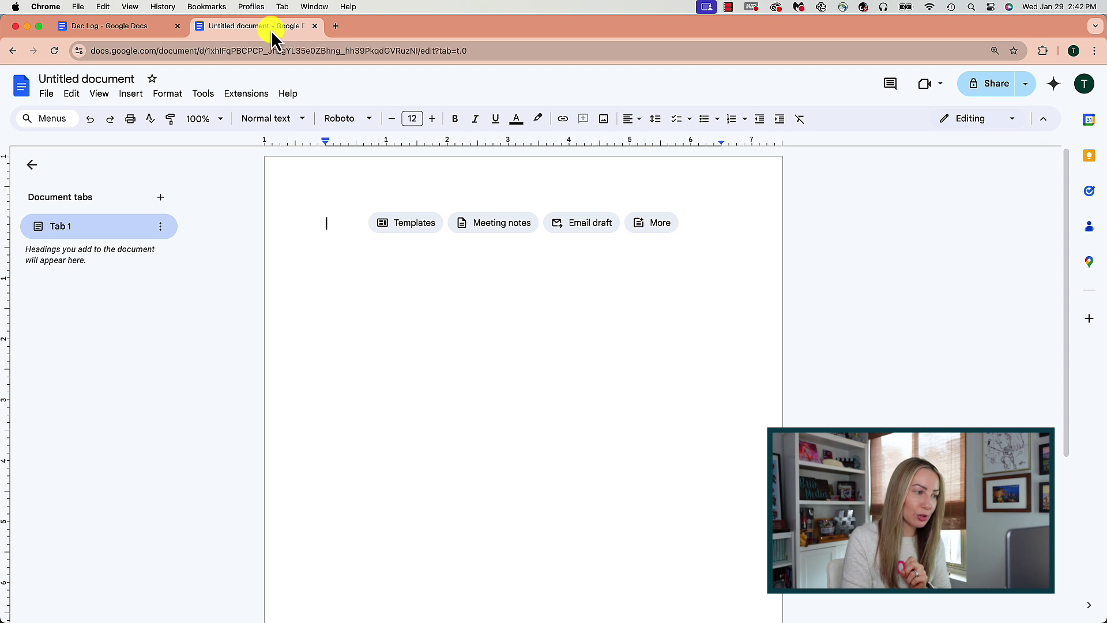
# Create a blank Google Slides presentation in another new tab through the address slide.new and dismiss the notice about modern templates
pyautogui.click(336, 26)
pyautogui.write('slide')
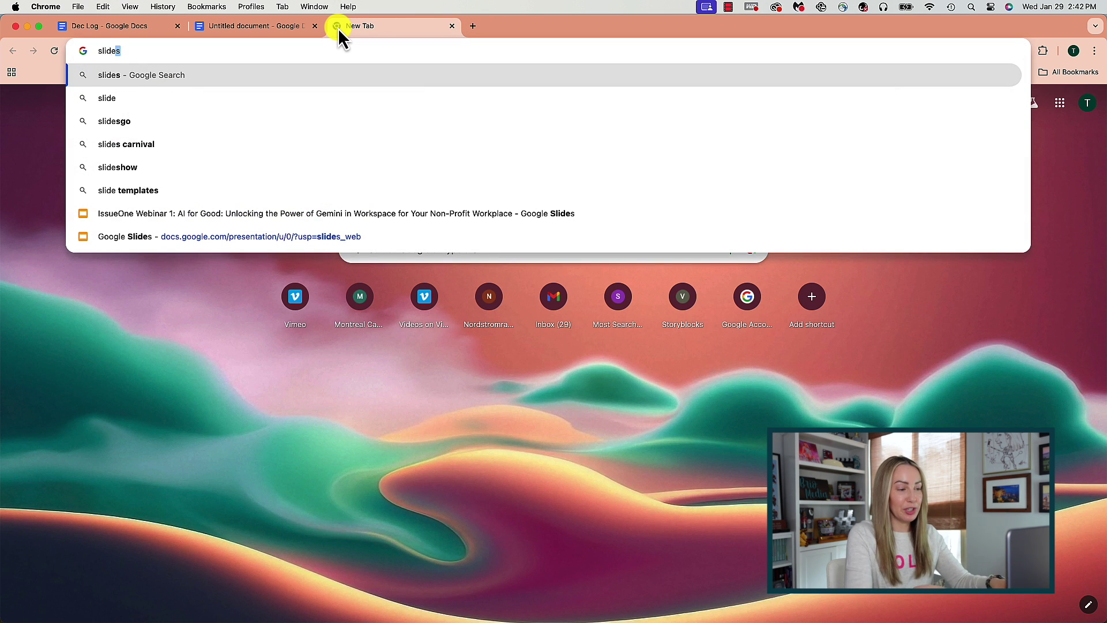
pyautogui.write('.new')
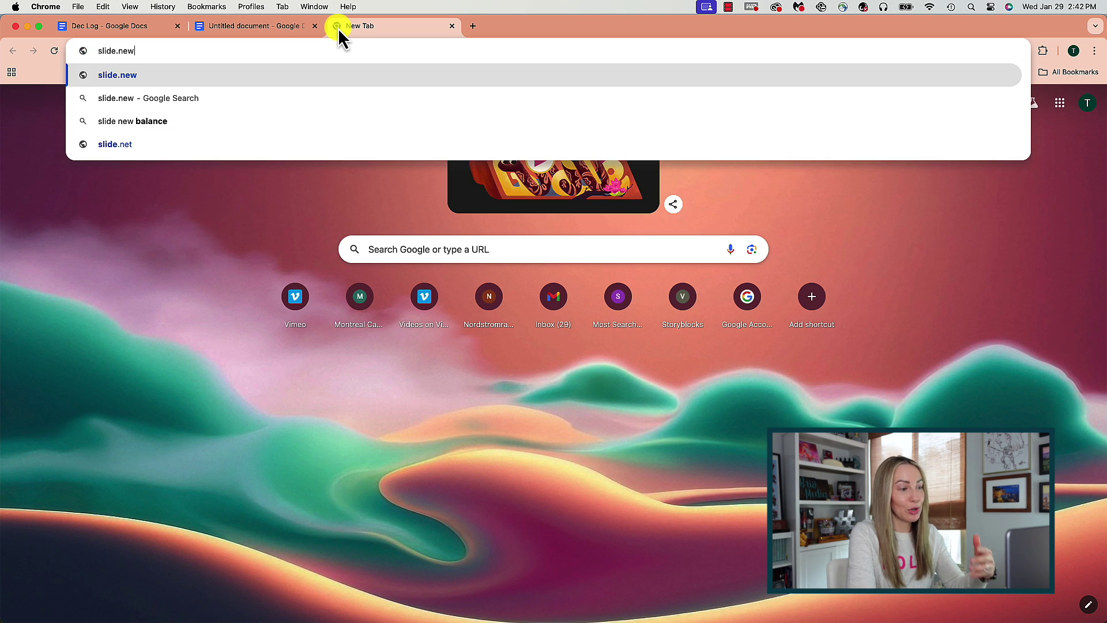
pyautogui.press('Return')
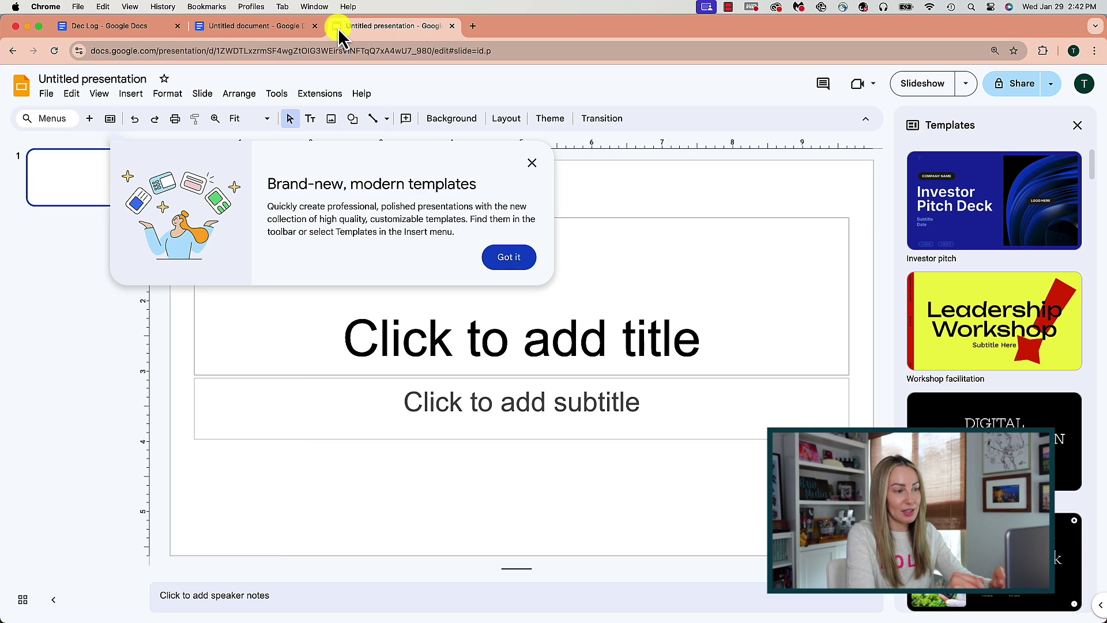
pyautogui.click(532, 163)
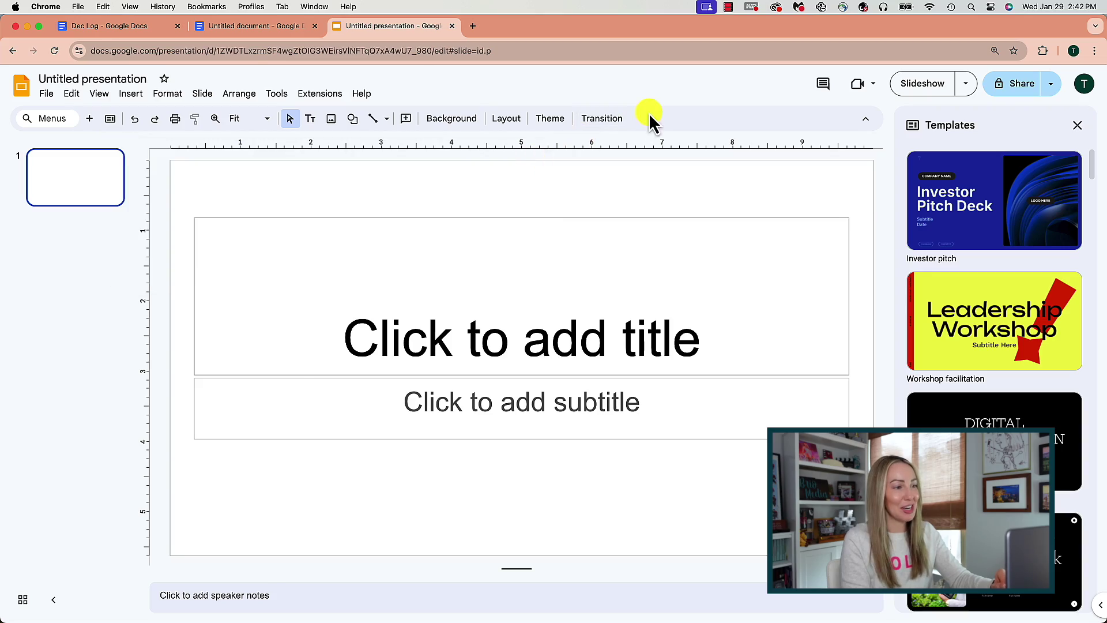